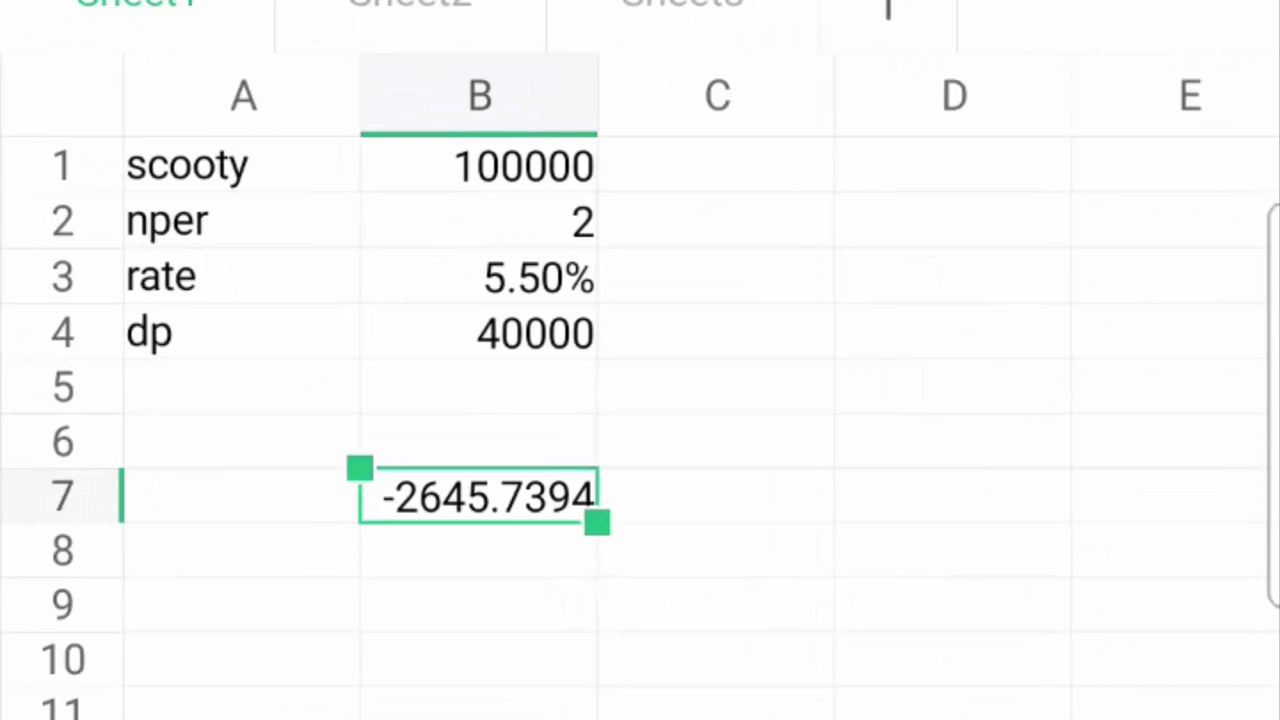
# - Delete the old -2645.7394 payment formula from cell B7
pyautogui.click(478, 496)
pyautogui.click(317, 659)
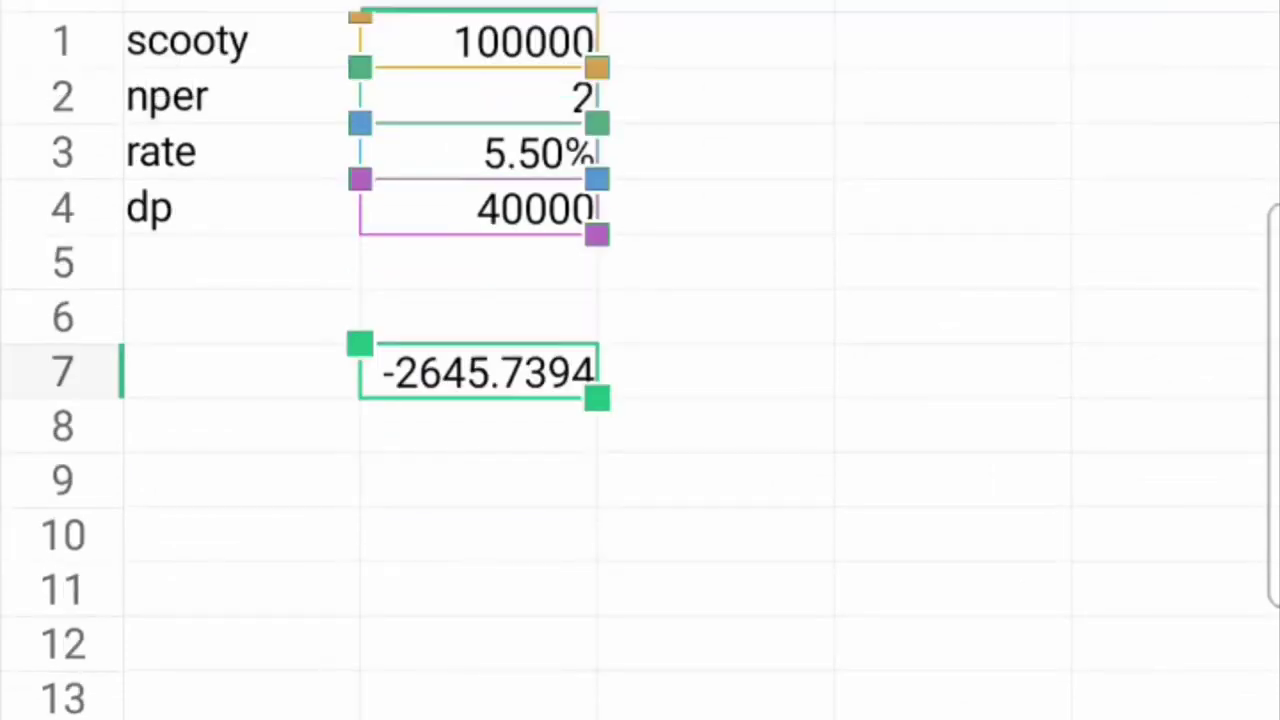
pyautogui.press('BackSpace')
pyautogui.press('BackSpace')
pyautogui.press('BackSpace')
pyautogui.press('BackSpace')
pyautogui.press('BackSpace')
pyautogui.press('BackSpace')
pyautogui.press('BackSpace')
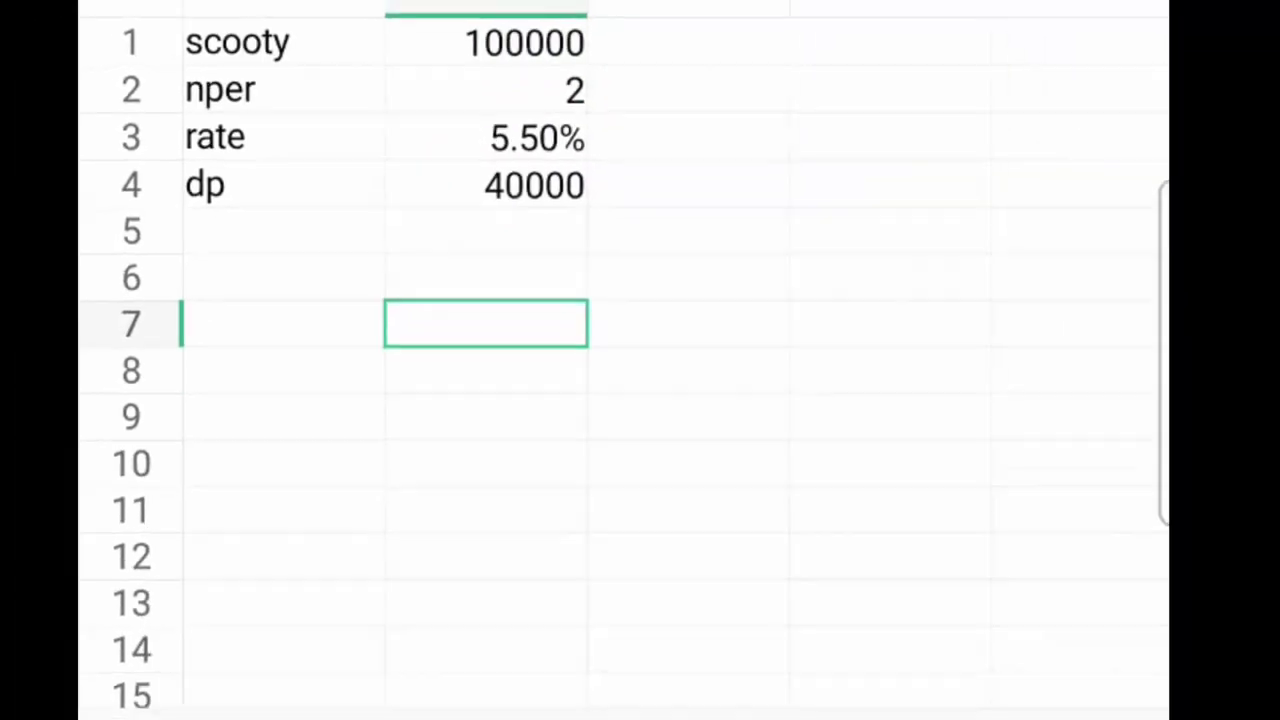
# - Select cell B7 and enter = to begin a new formula
pyautogui.click(689, 417)
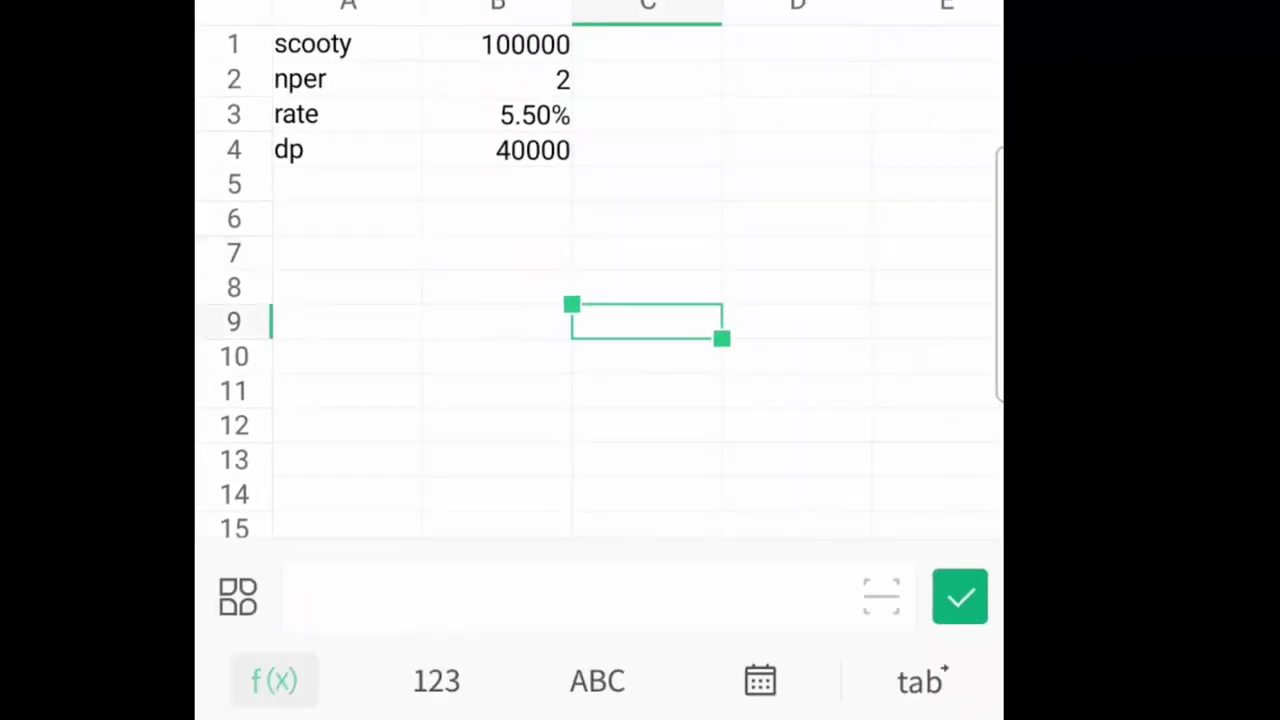
pyautogui.click(497, 252)
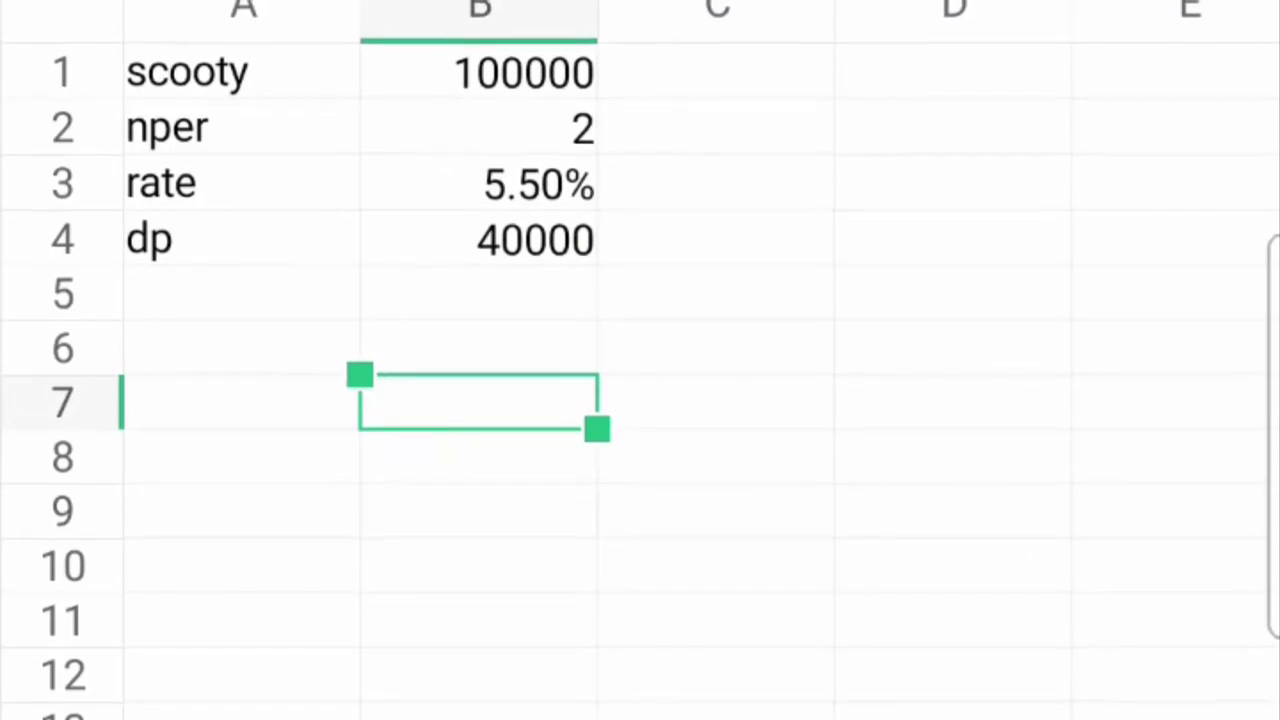
pyautogui.write('=')
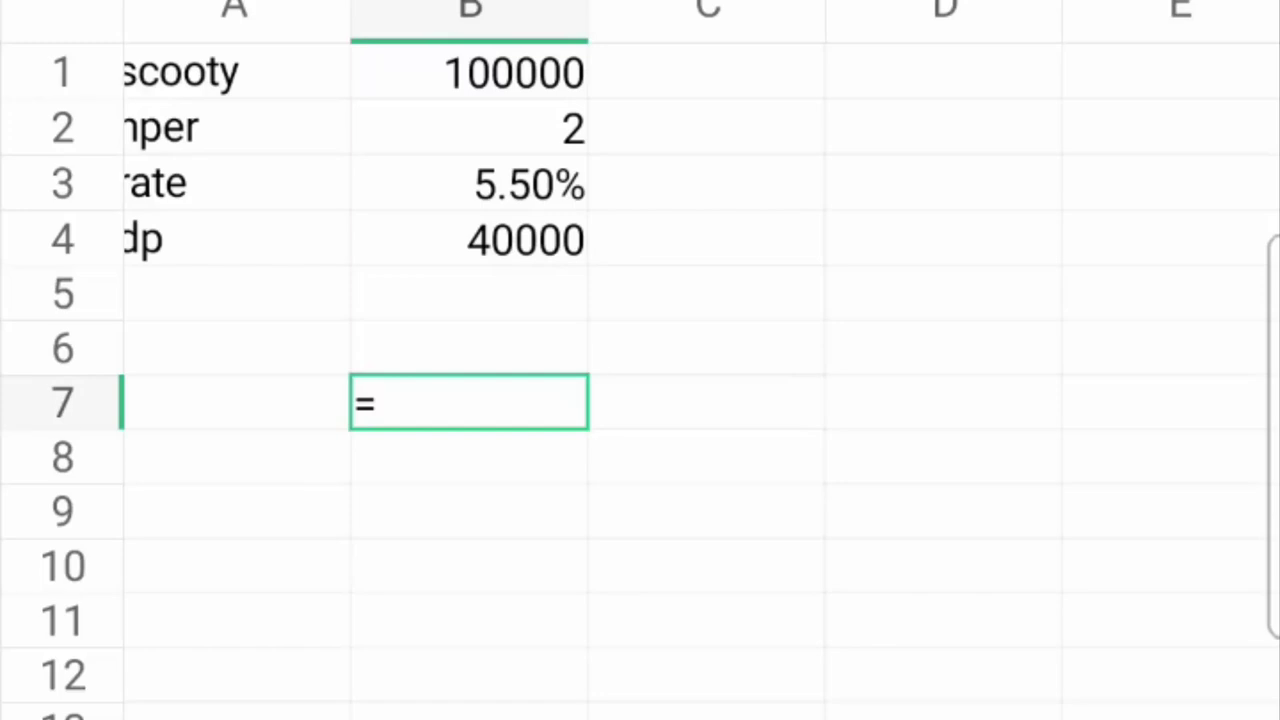
# - Clear a mistaken B7 entry and restart the formula as =pmt(
pyautogui.click(469, 457)
pyautogui.press('Return')
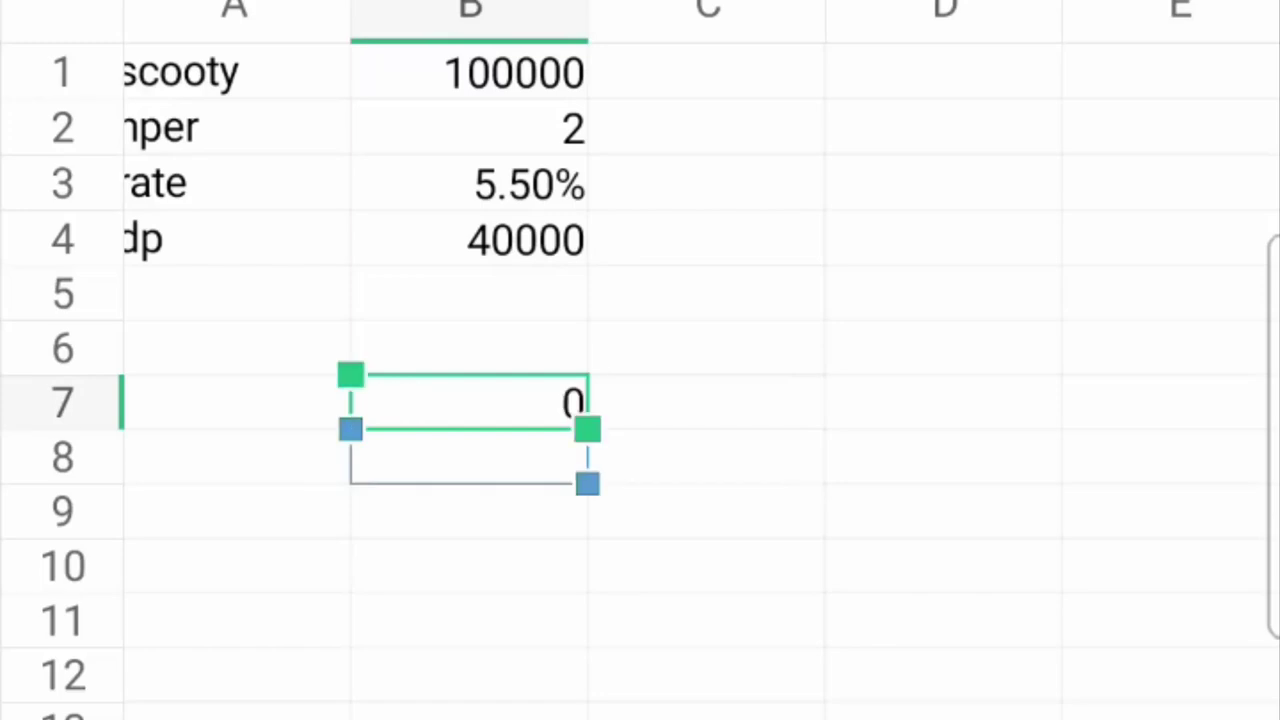
pyautogui.press('Delete')
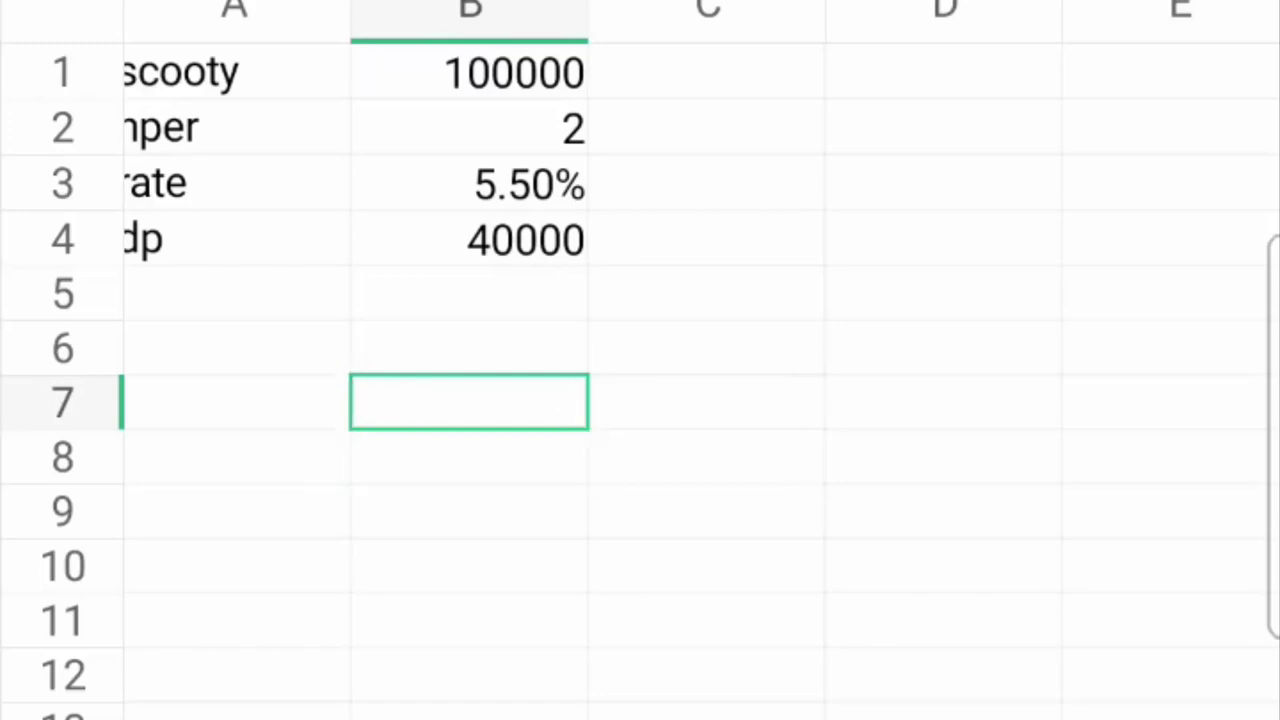
pyautogui.write('=')
pyautogui.write('pmt(')
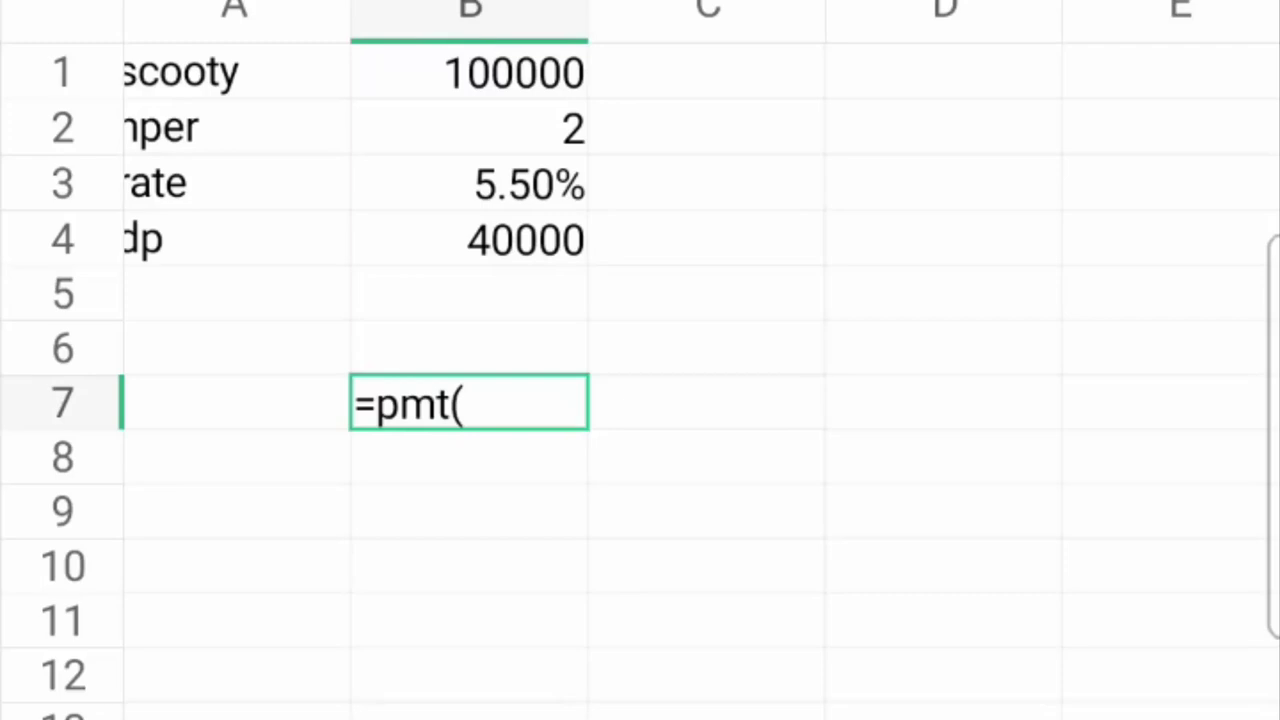
pyautogui.click(469, 127)
pyautogui.write(',')
pyautogui.click(469, 183)
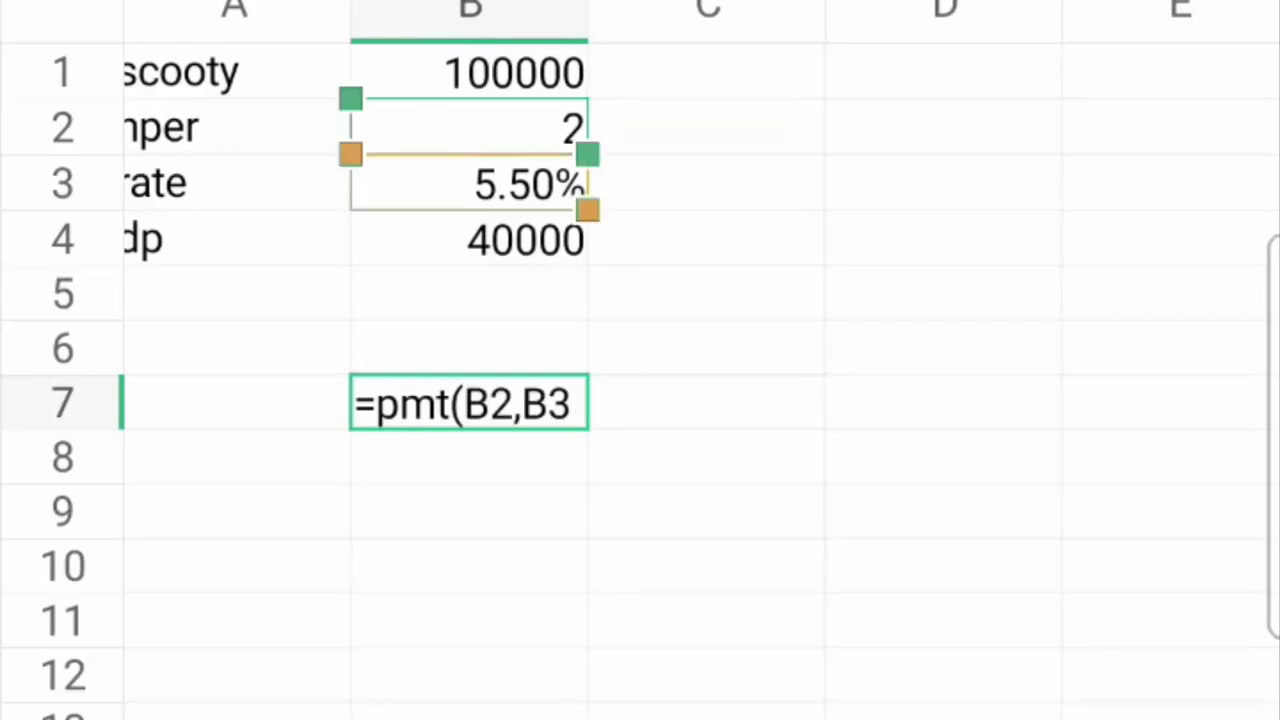
pyautogui.press('BackSpace')
pyautogui.press('BackSpace')
pyautogui.press('BackSpace')
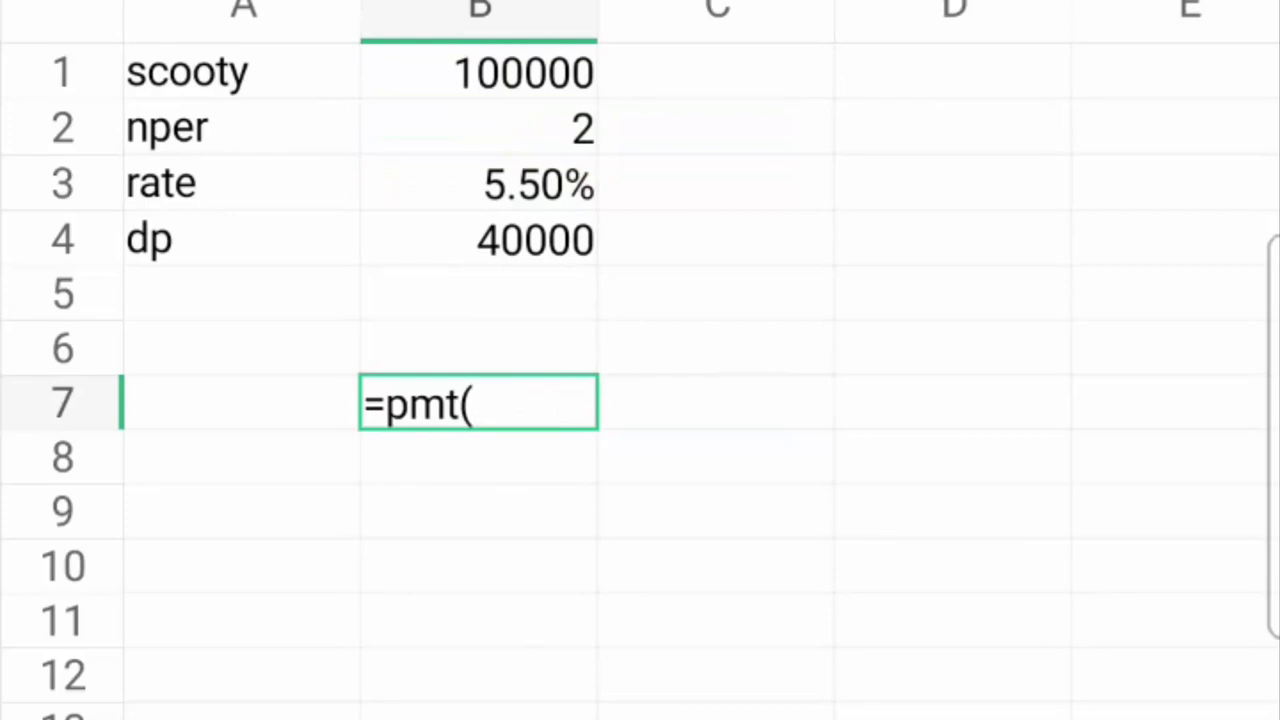
# - Enter B3/12 and B2*12 as the rate and period arguments
pyautogui.click(478, 183)
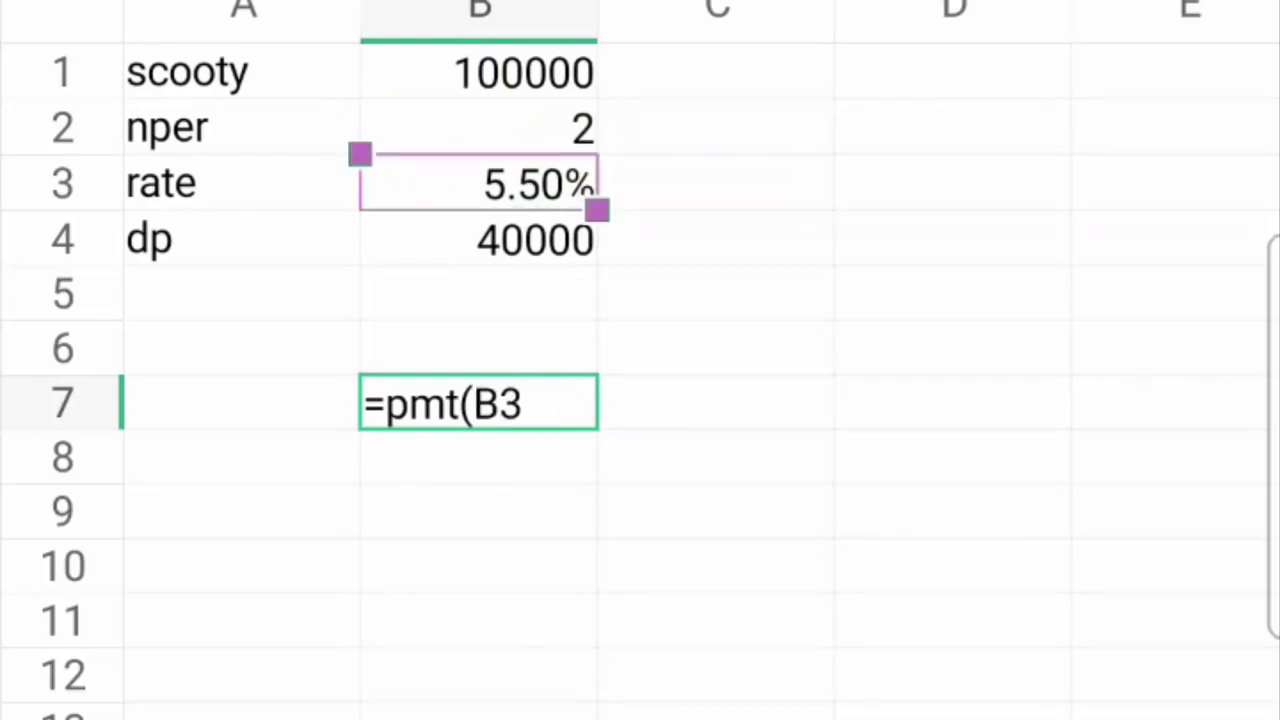
pyautogui.write('/12')
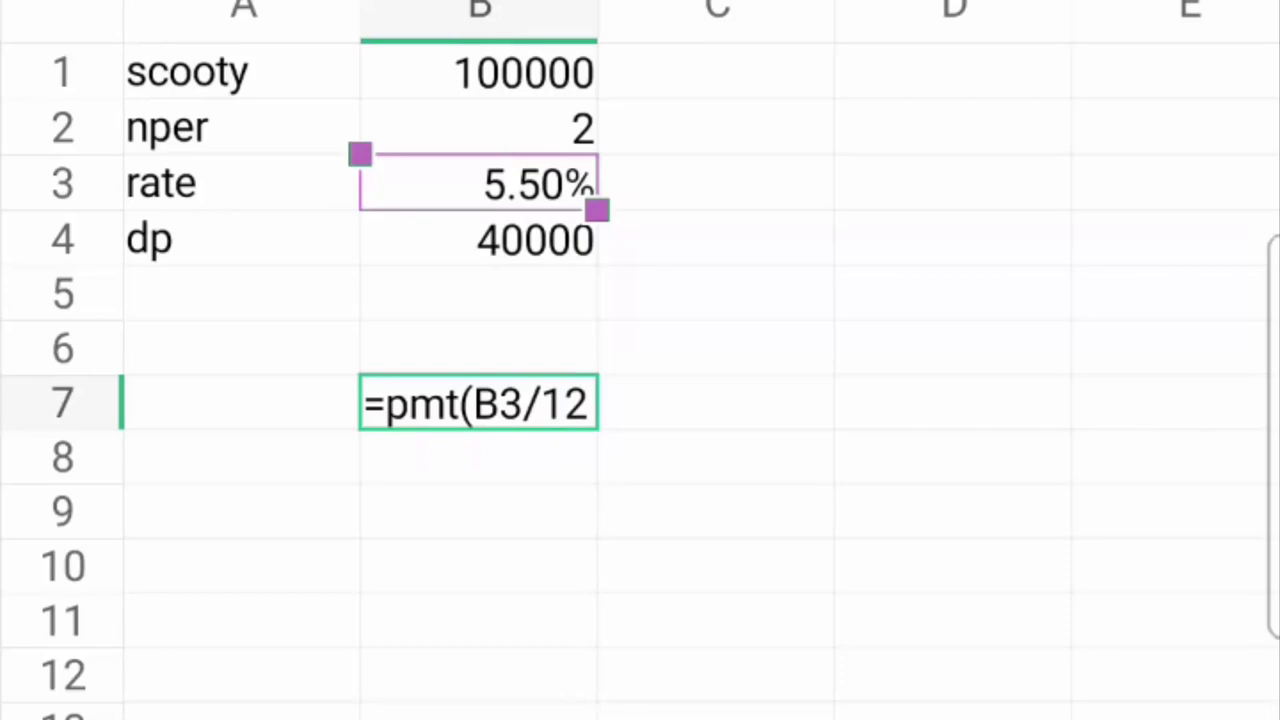
pyautogui.write(',')
pyautogui.write('B2')
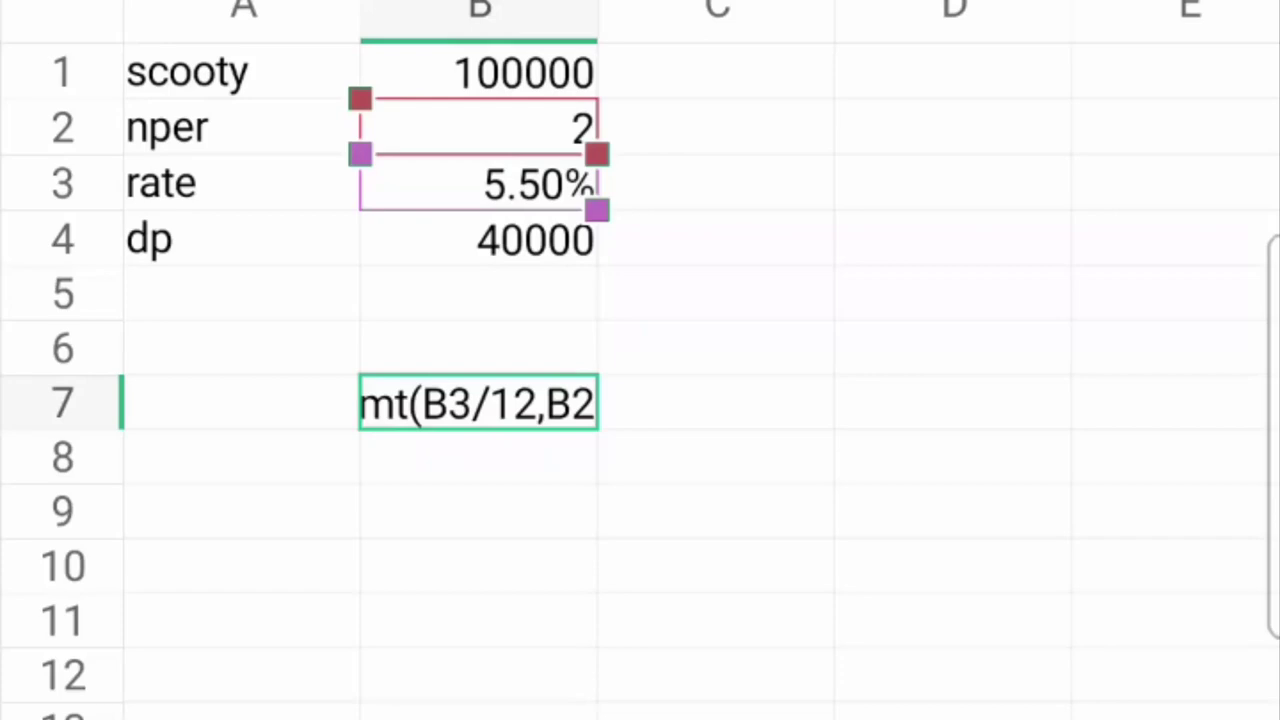
pyautogui.write('*12')
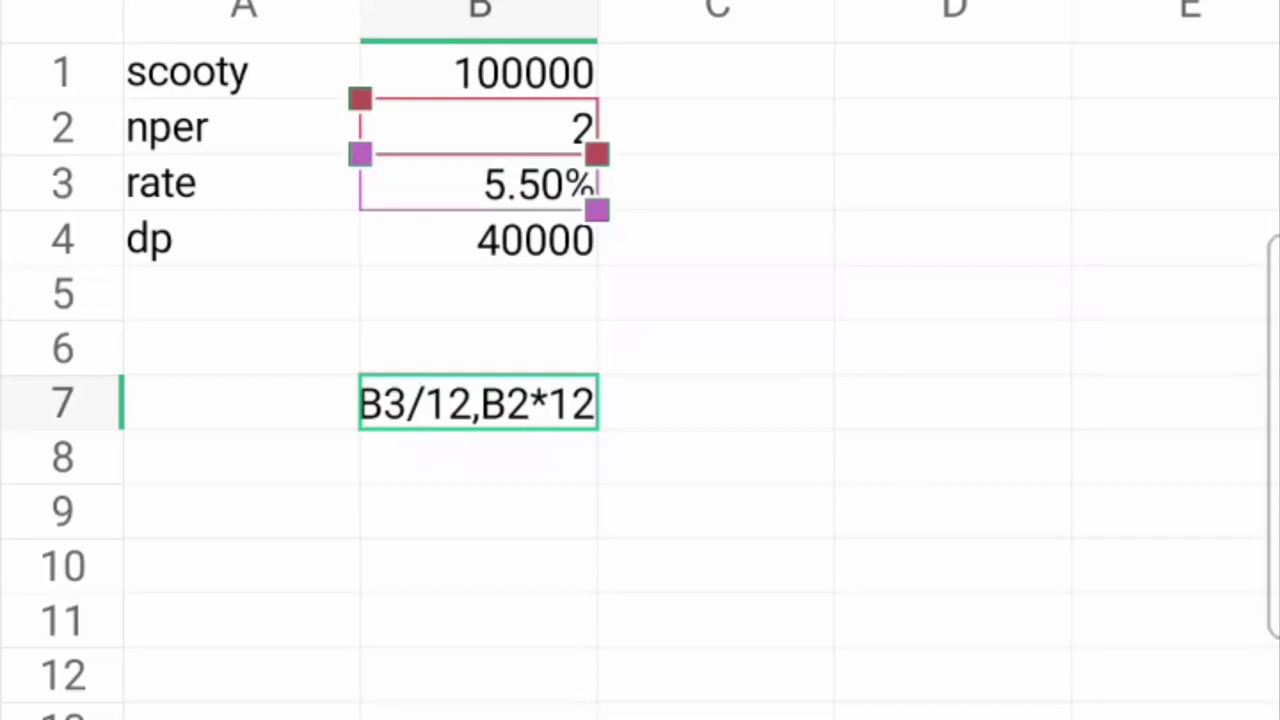
pyautogui.write(',')
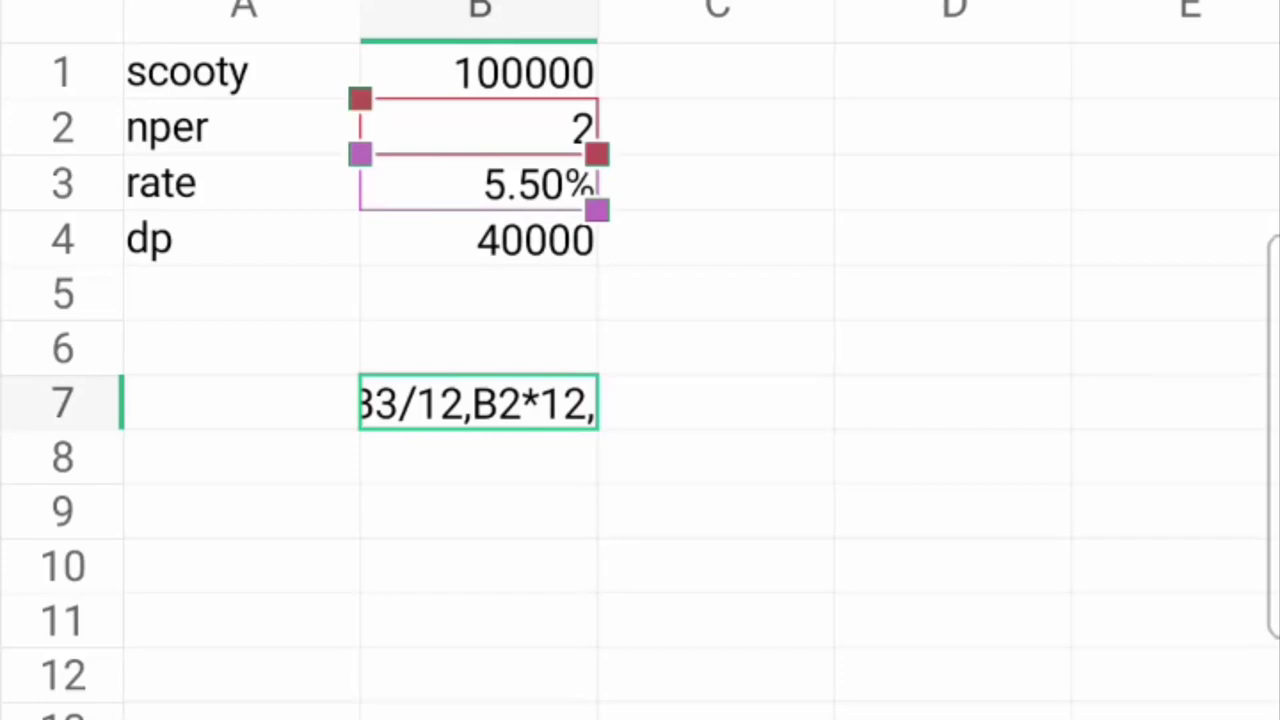
# - Add B1 minus B5 as the loan amount, followed by stray B3 and B4 arguments
pyautogui.click(478, 72)
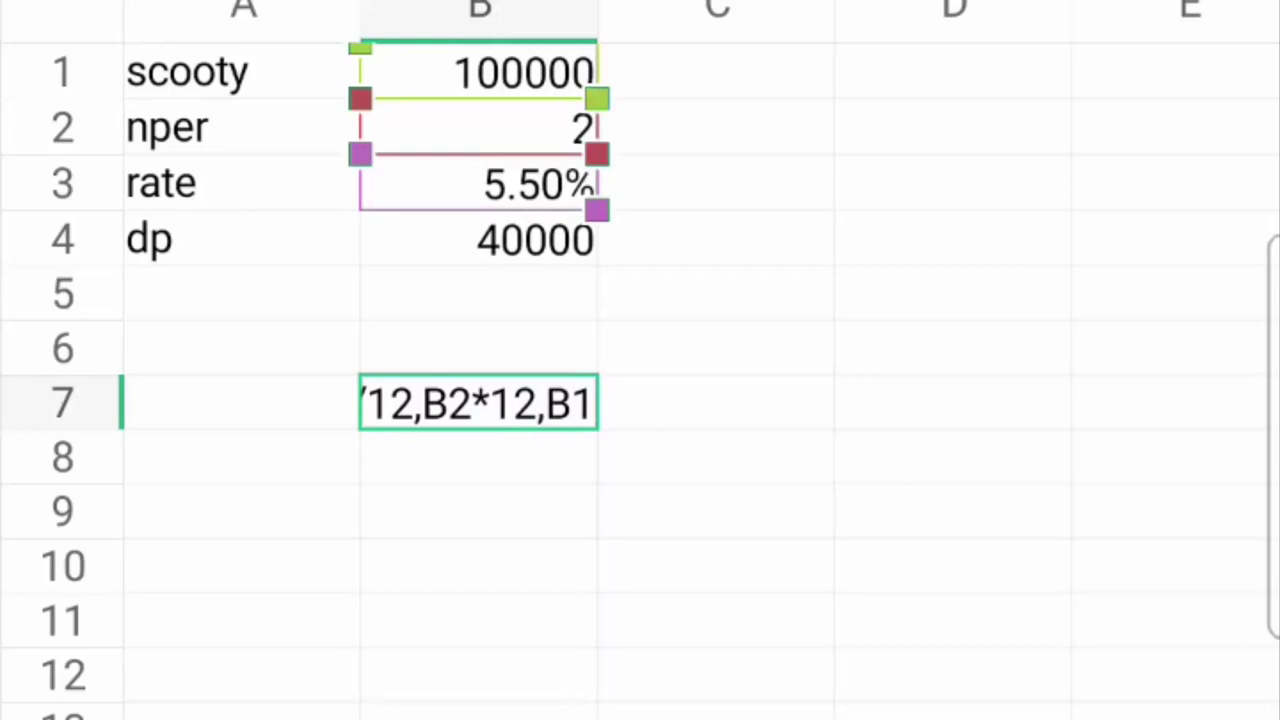
pyautogui.write('-')
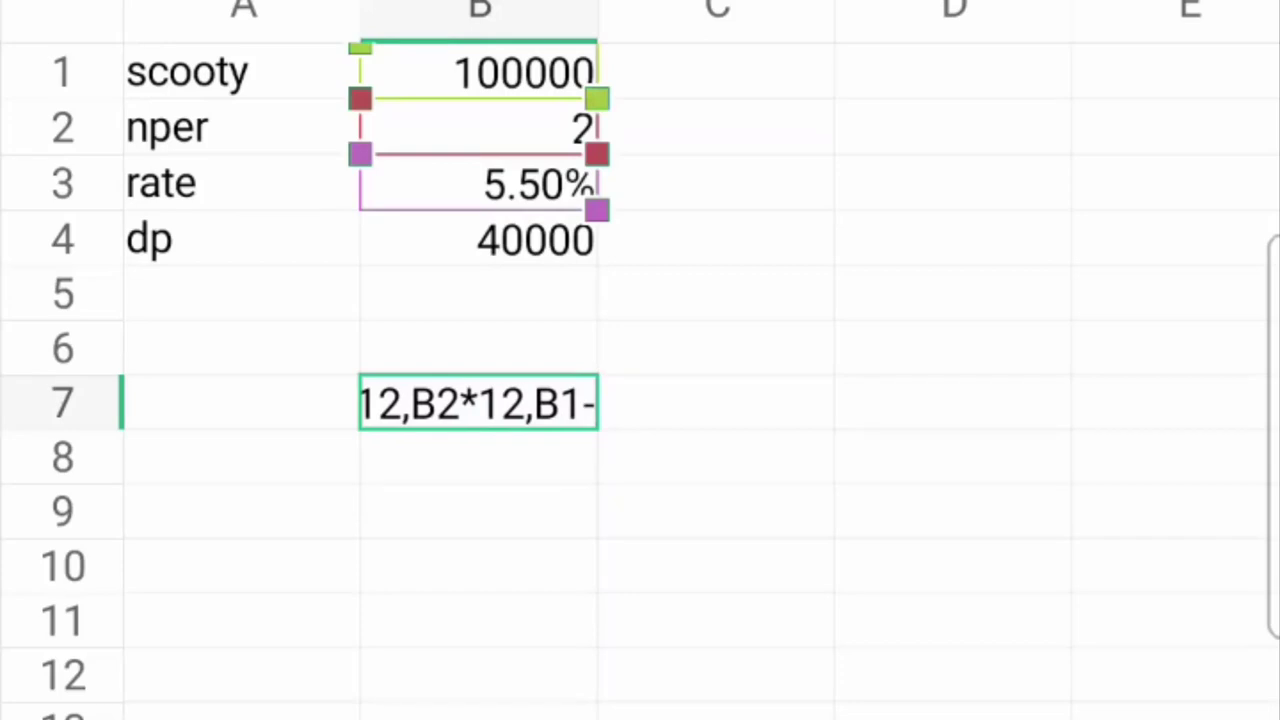
pyautogui.click(478, 293)
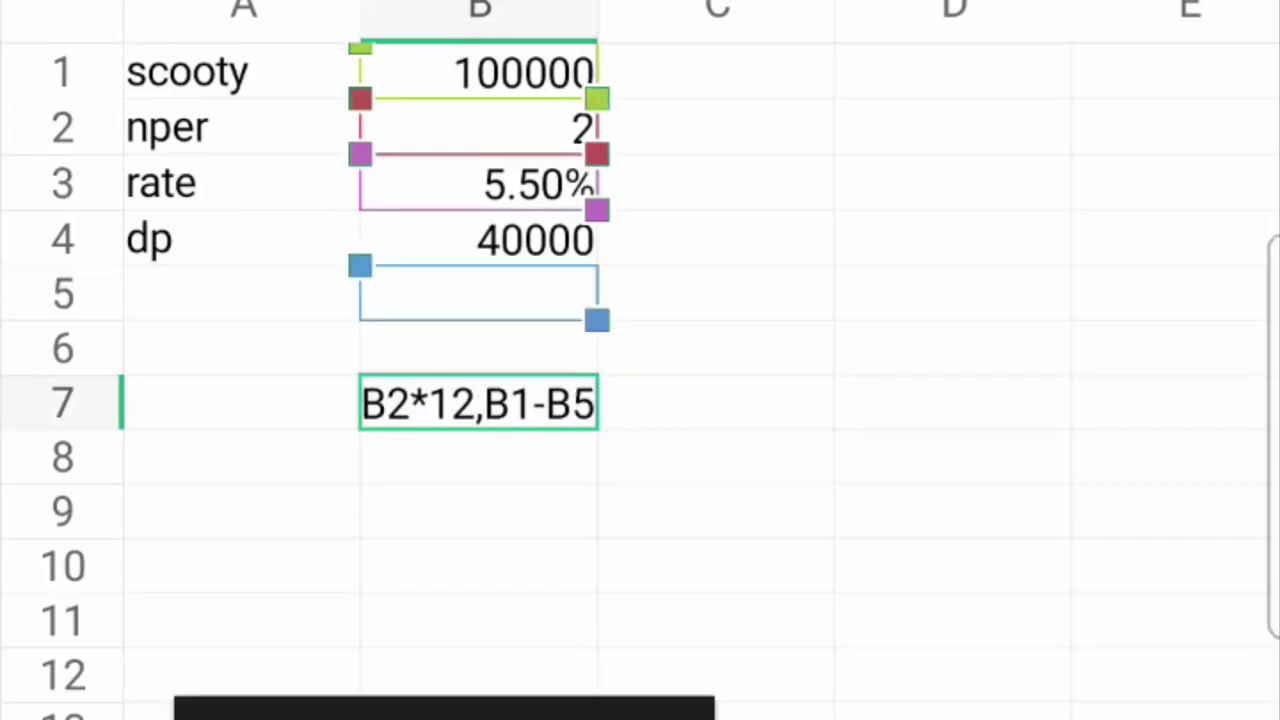
pyautogui.write(',')
pyautogui.click(478, 183)
pyautogui.write(',')
pyautogui.click(478, 238)
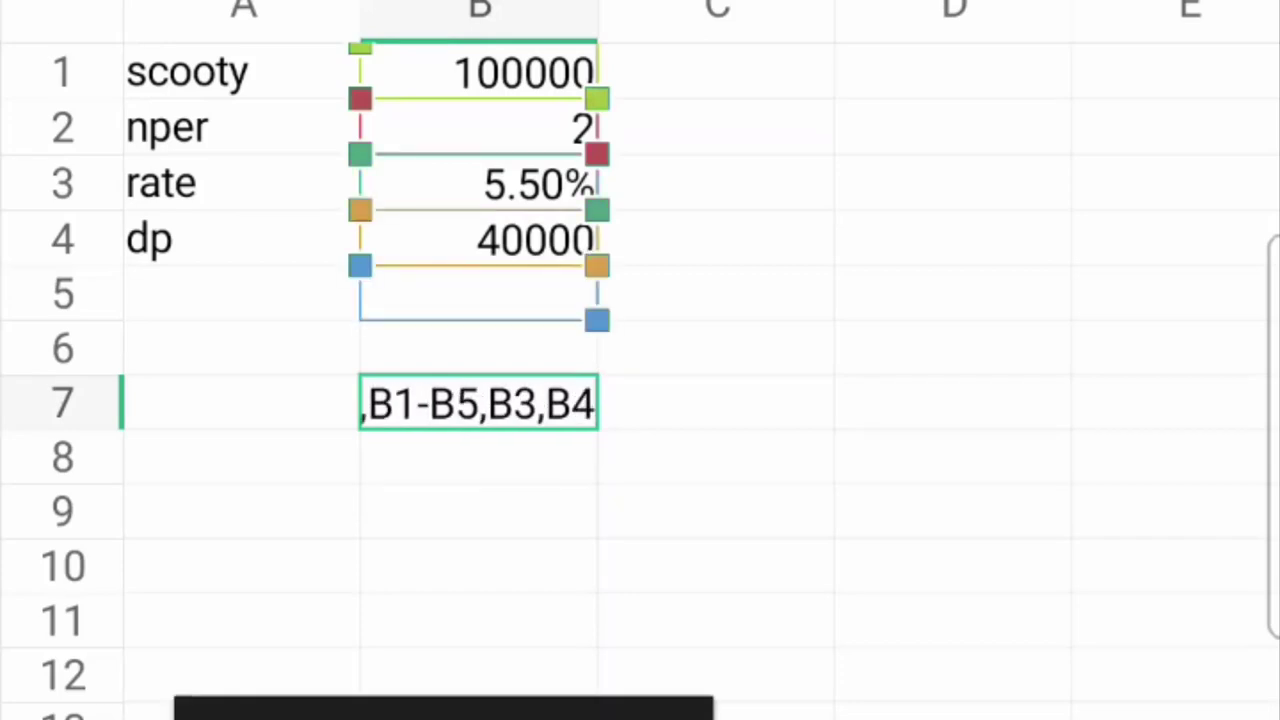
# - Replace the wrong references with B4,0), commit, and check the -2645.739369 result
pyautogui.press('BackSpace')
pyautogui.press('BackSpace')
pyautogui.press('BackSpace')
pyautogui.press('BackSpace')
pyautogui.press('BackSpace')
pyautogui.press('BackSpace')
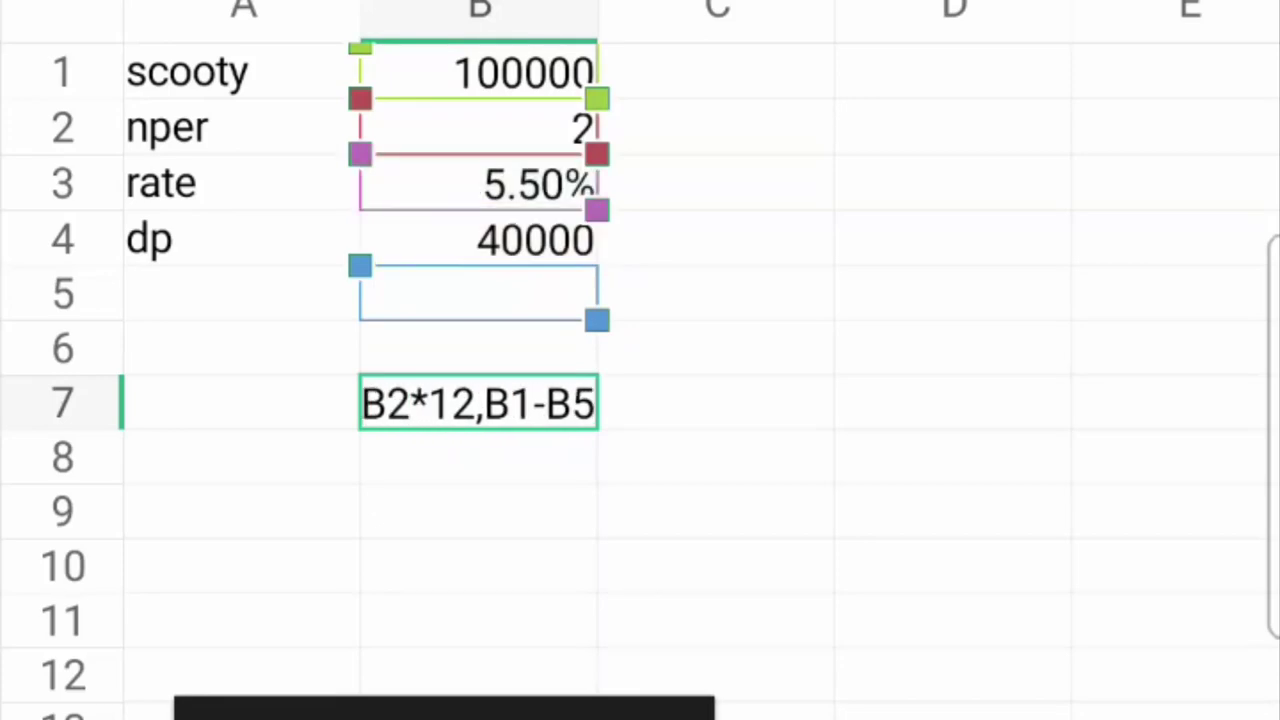
pyautogui.press('BackSpace')
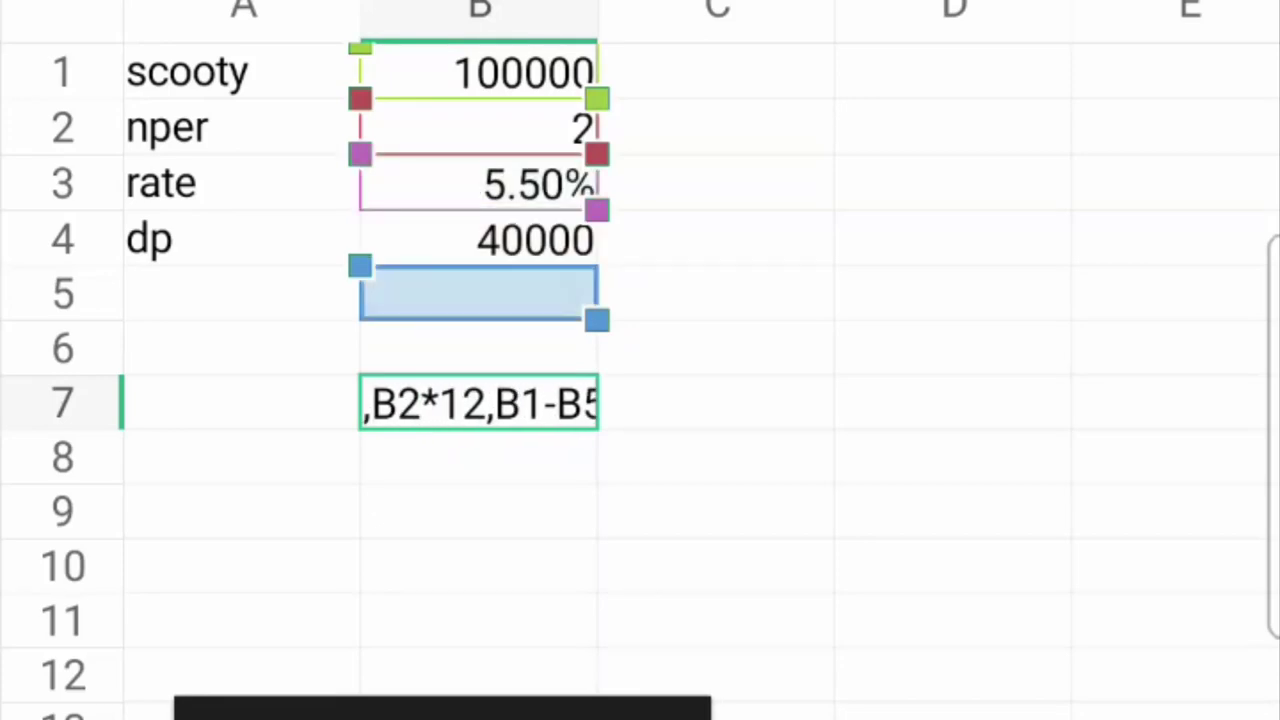
pyautogui.press('BackSpace')
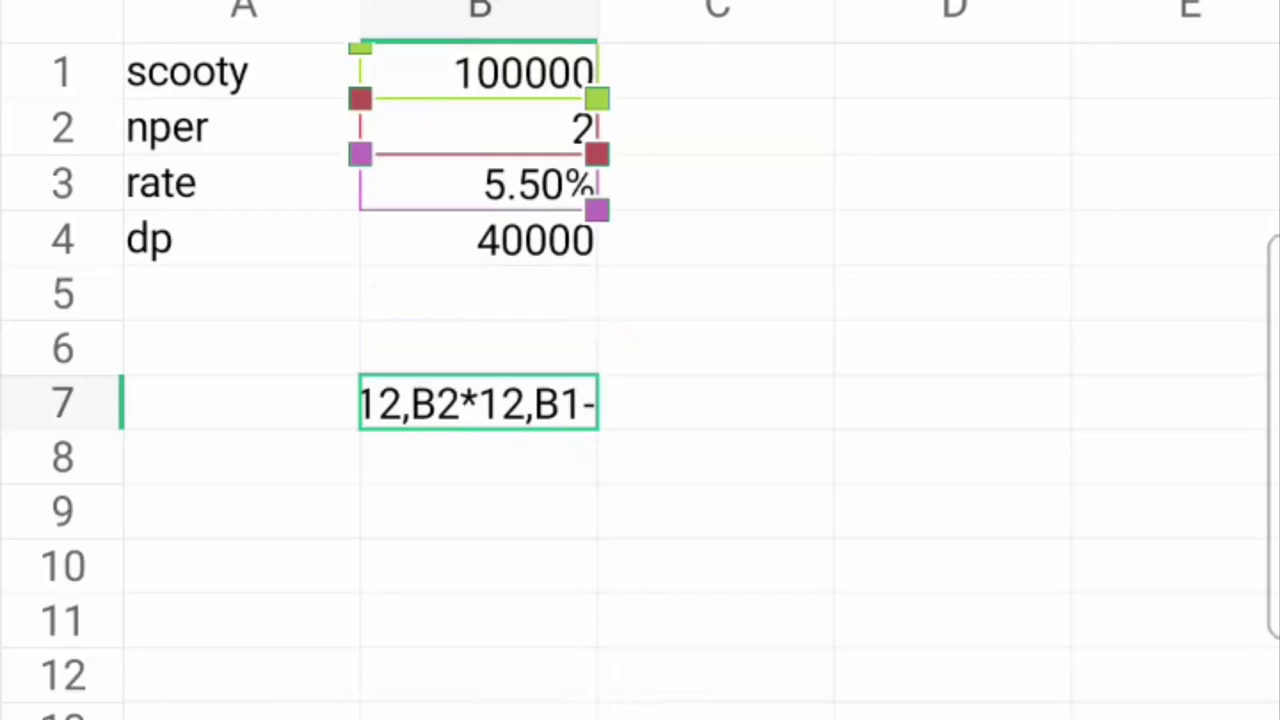
pyautogui.write('B4')
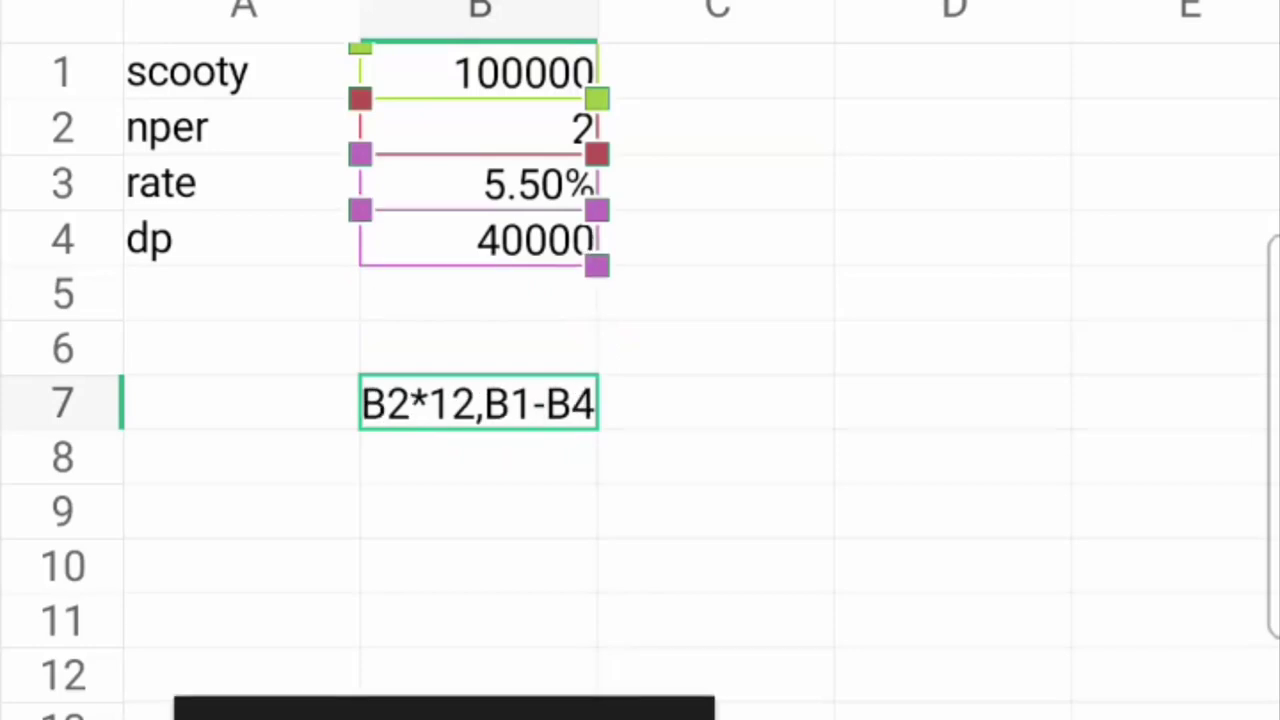
pyautogui.write(',')
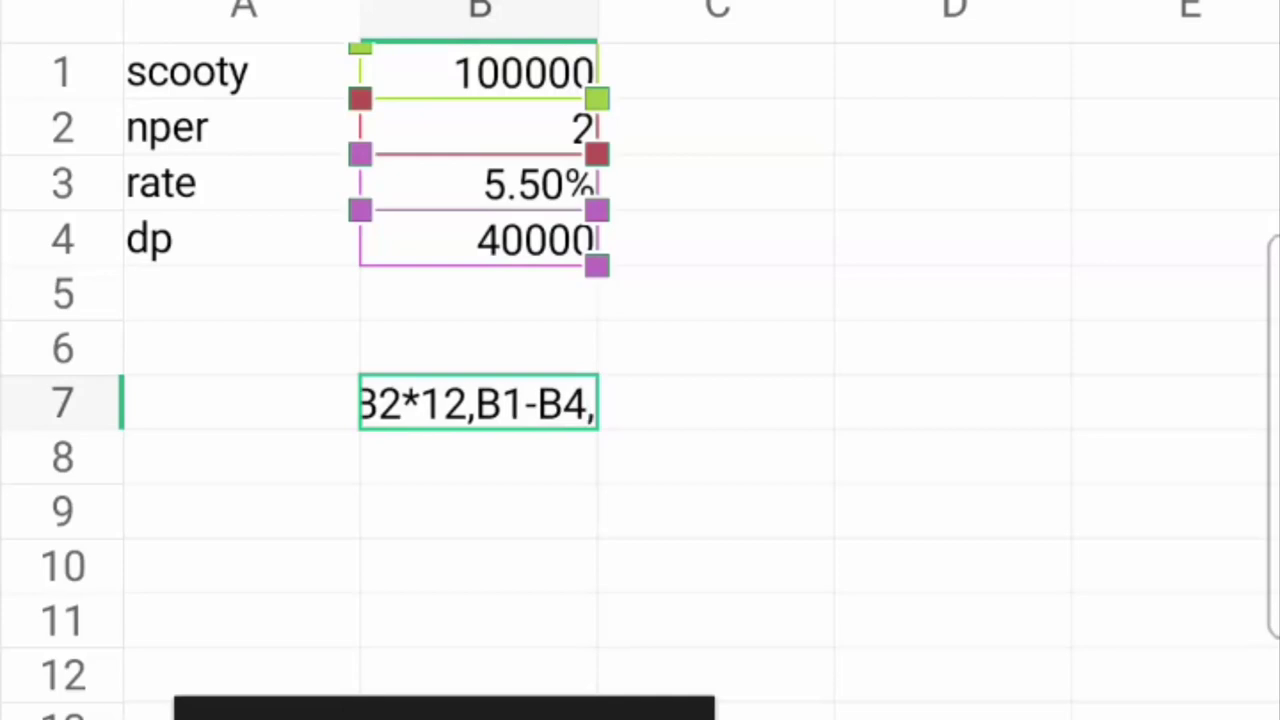
pyautogui.write('0')
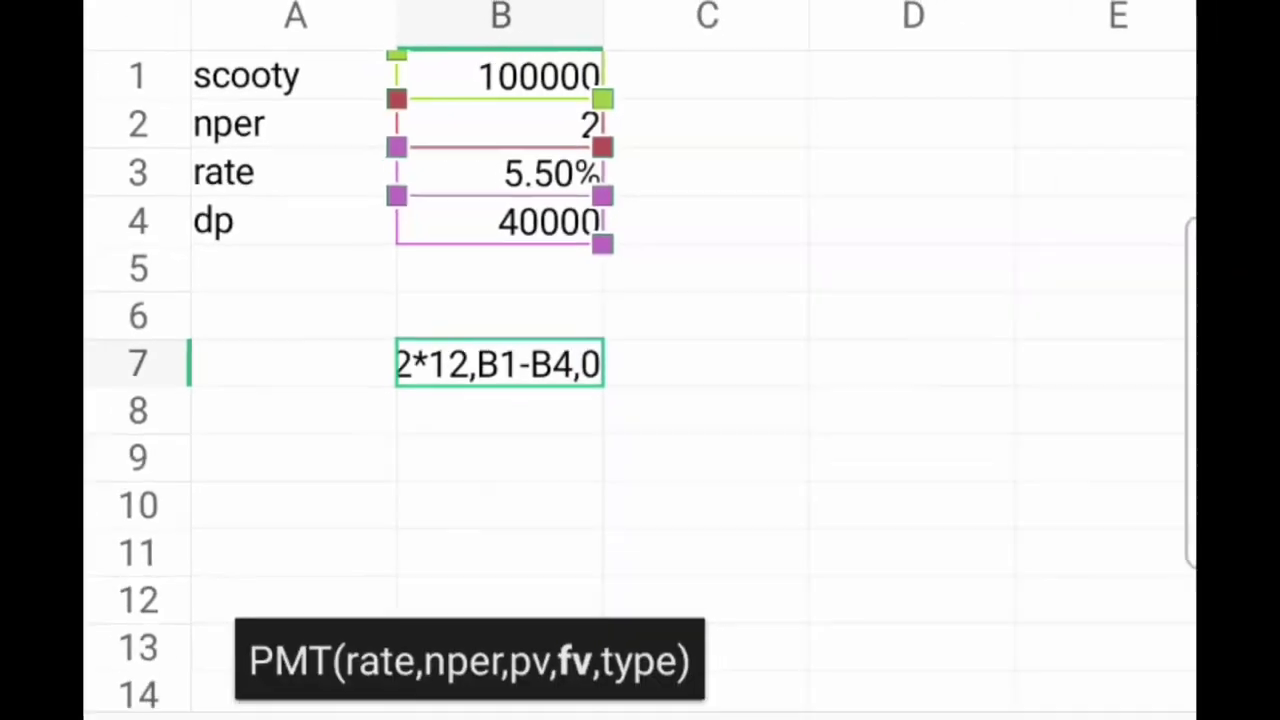
pyautogui.write(')')
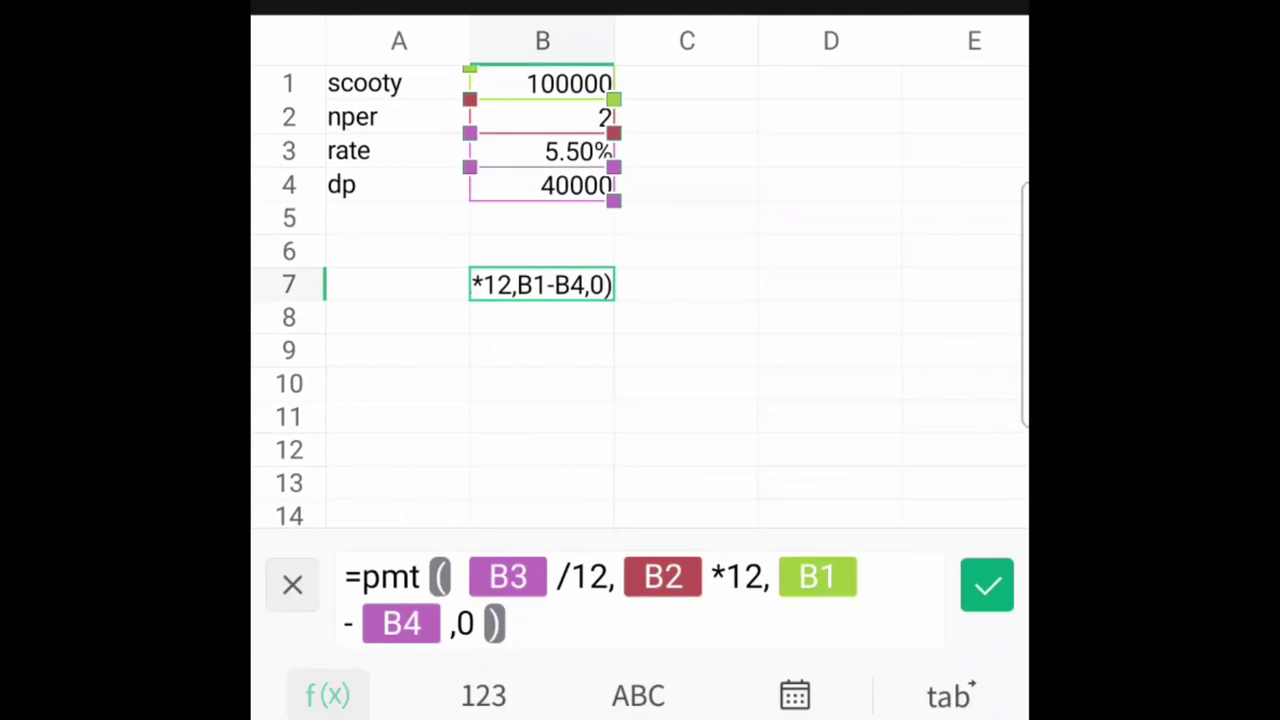
pyautogui.press('Return')
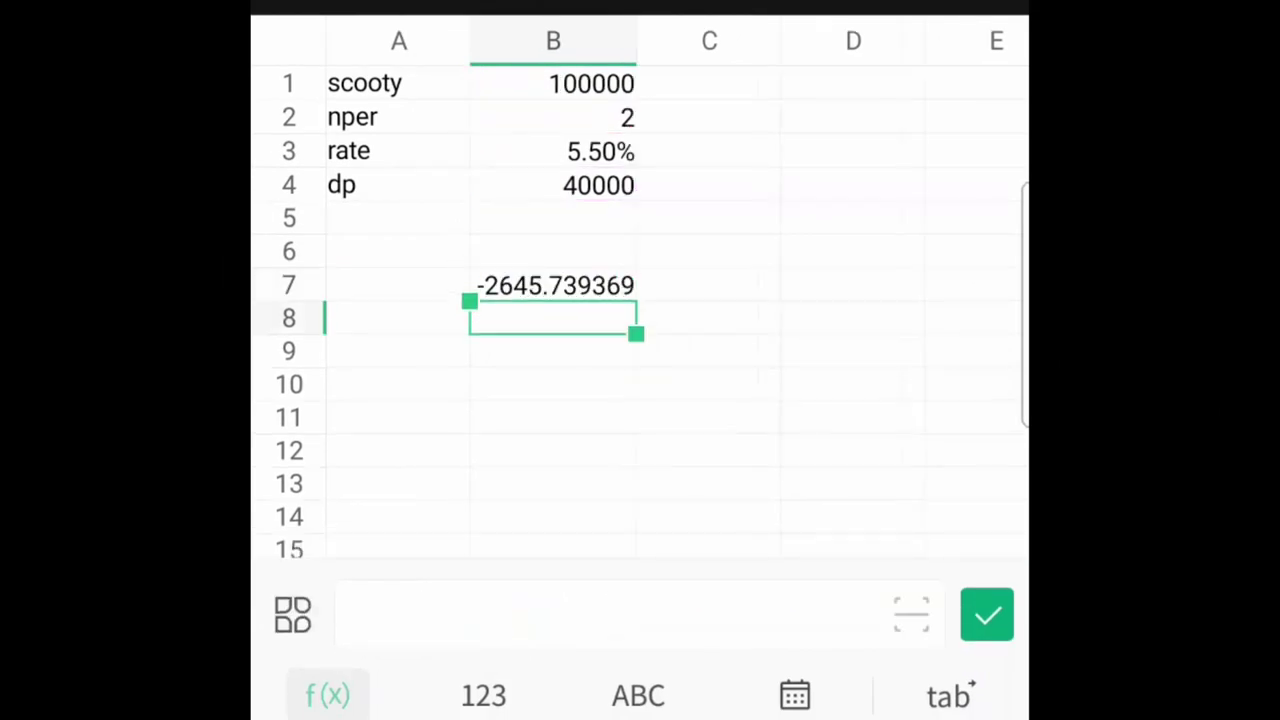
pyautogui.click(553, 285)
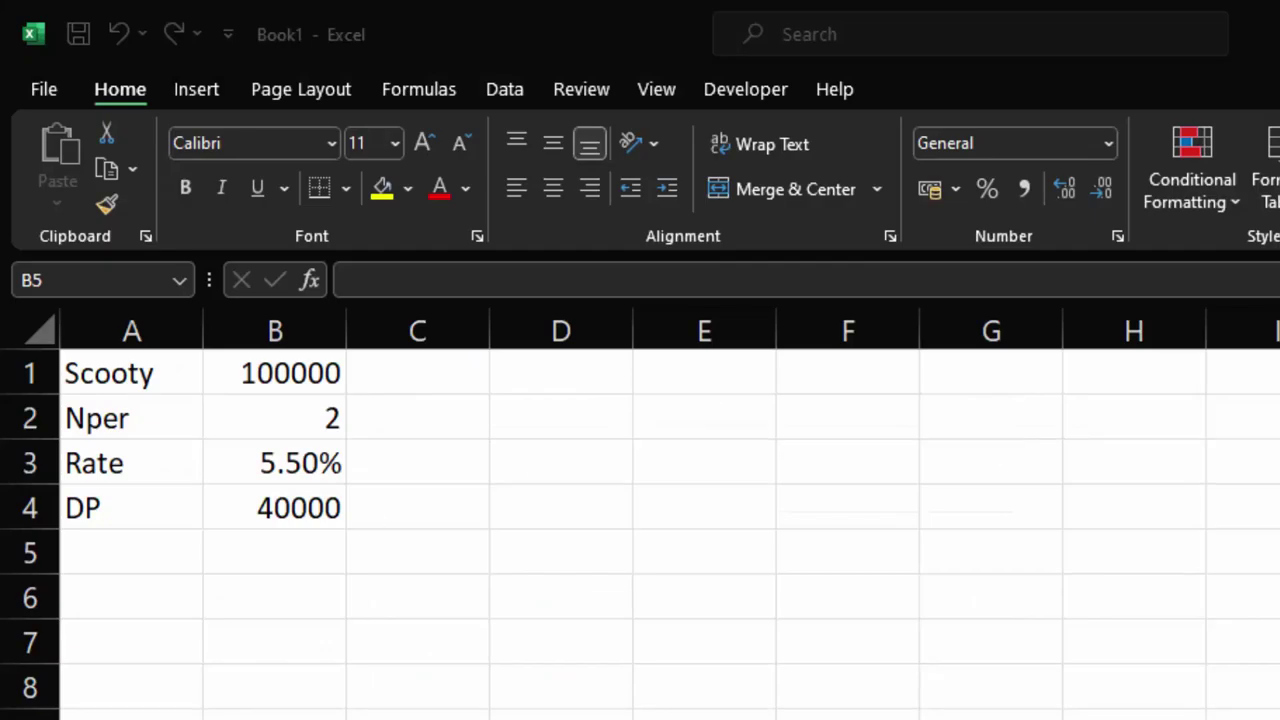
# - Enter =PMT(B3/12,B2*12,B1-B4,0) in Excel cell B5, giving ₹ -2,645.74
pyautogui.click(290, 541)
pyautogui.write('=')
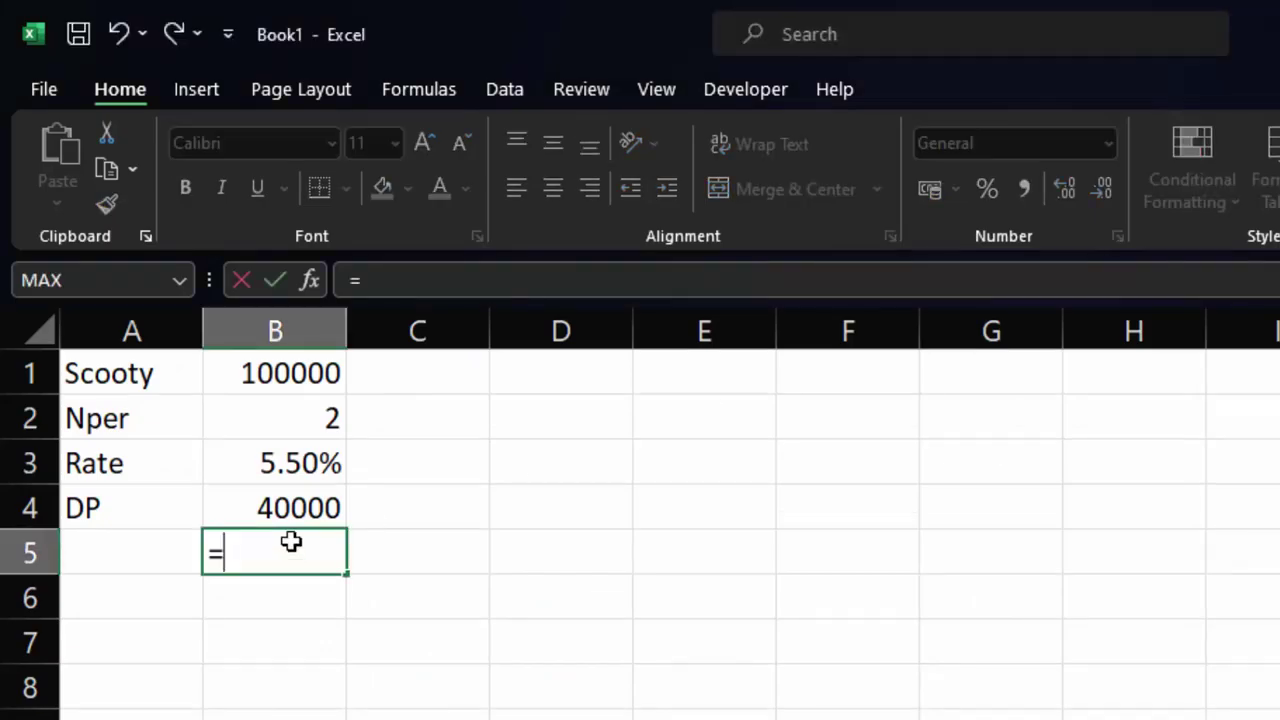
pyautogui.write('pmt')
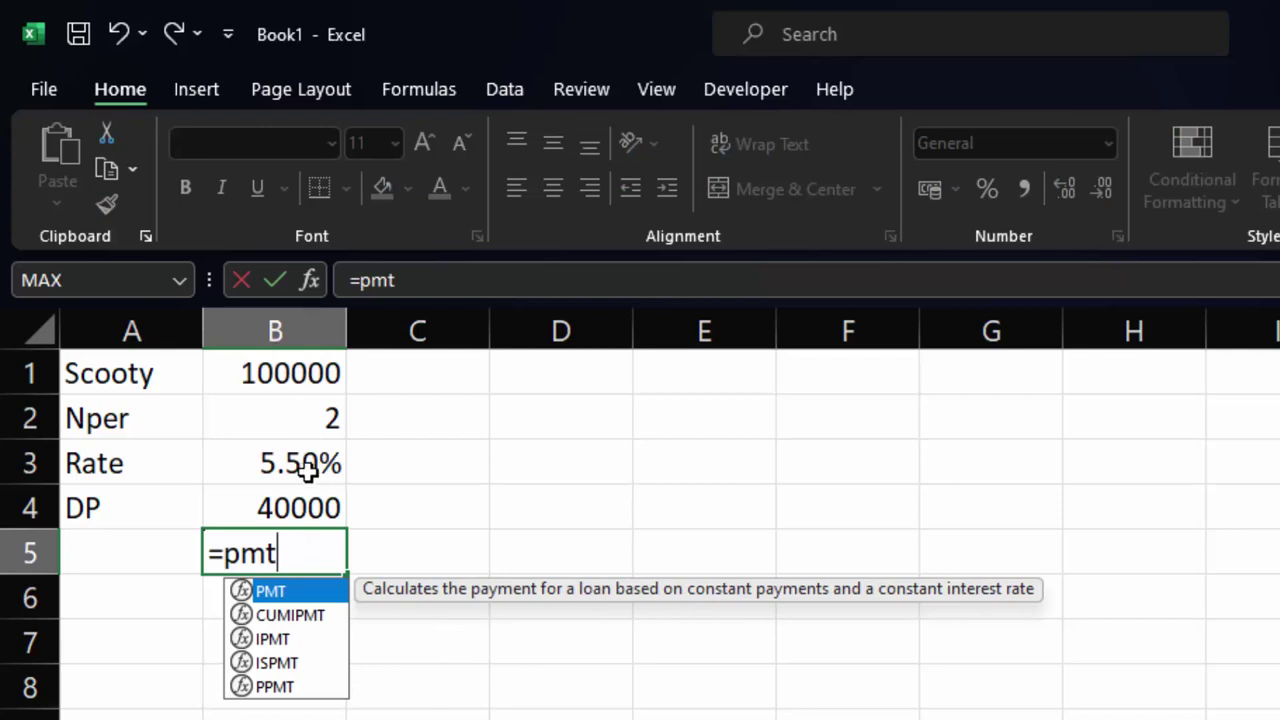
pyautogui.doubleClick(269, 597)
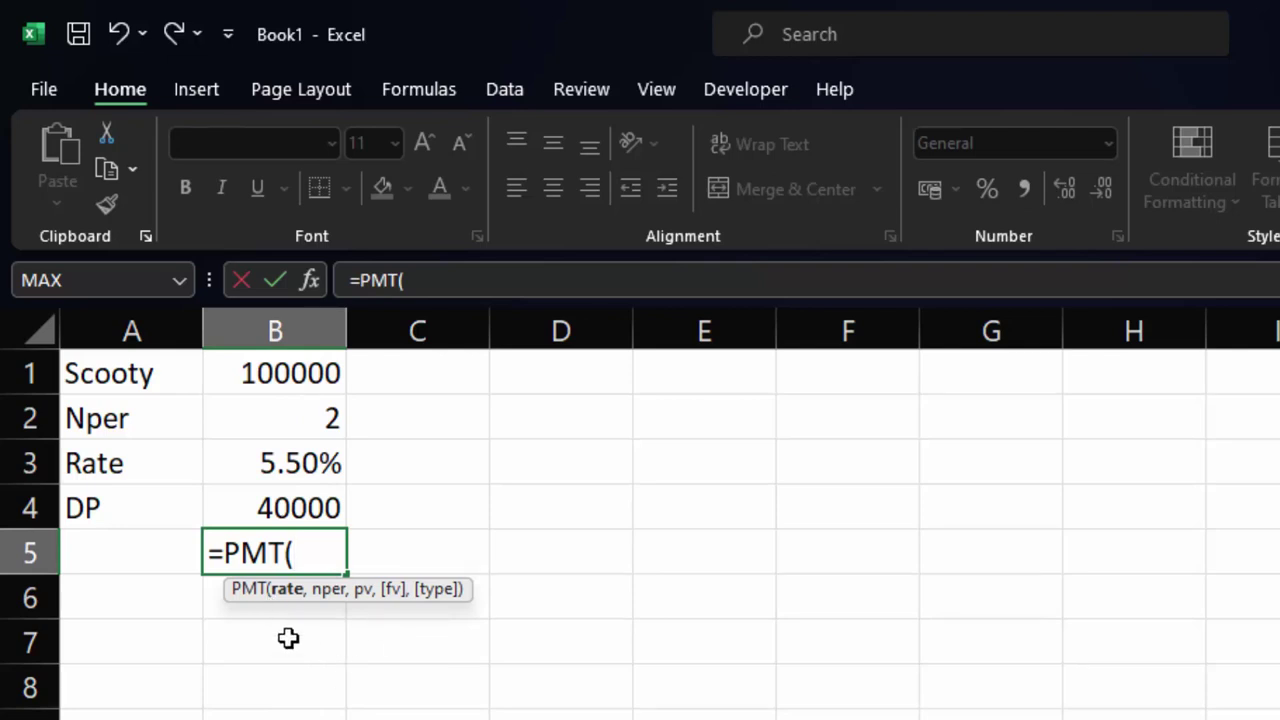
pyautogui.click(280, 462)
pyautogui.write('/12,')
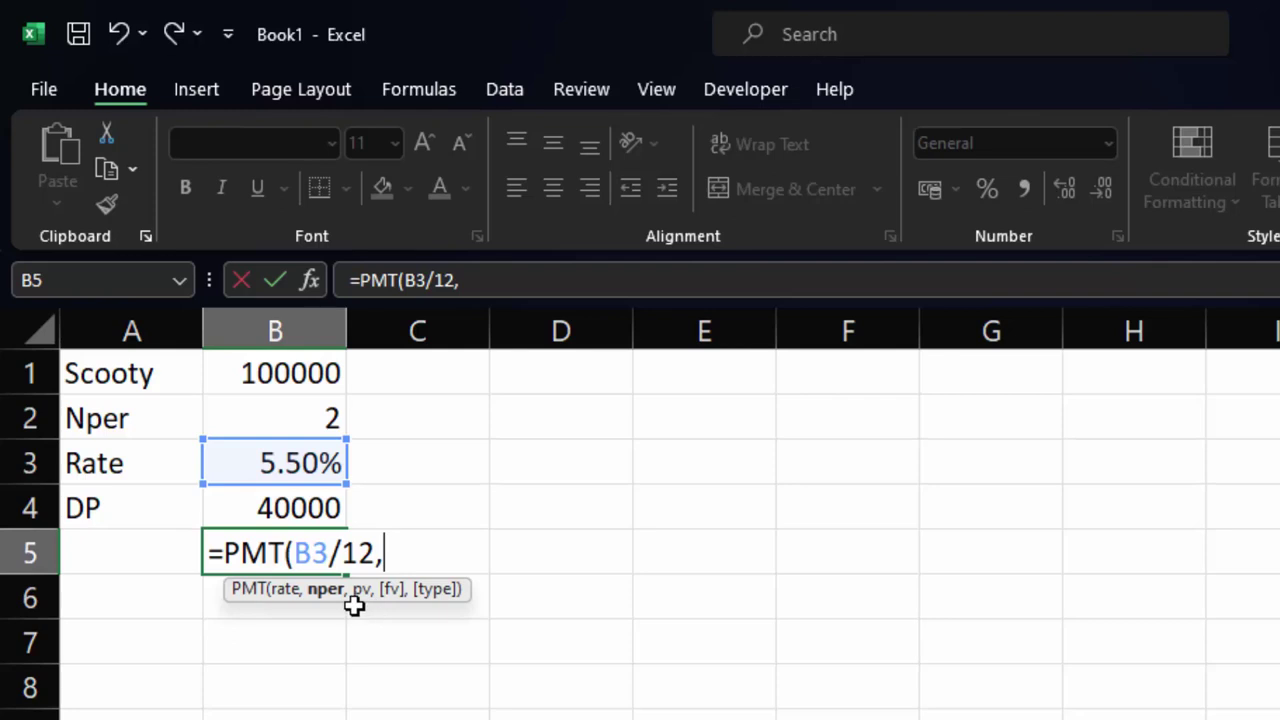
pyautogui.click(302, 408)
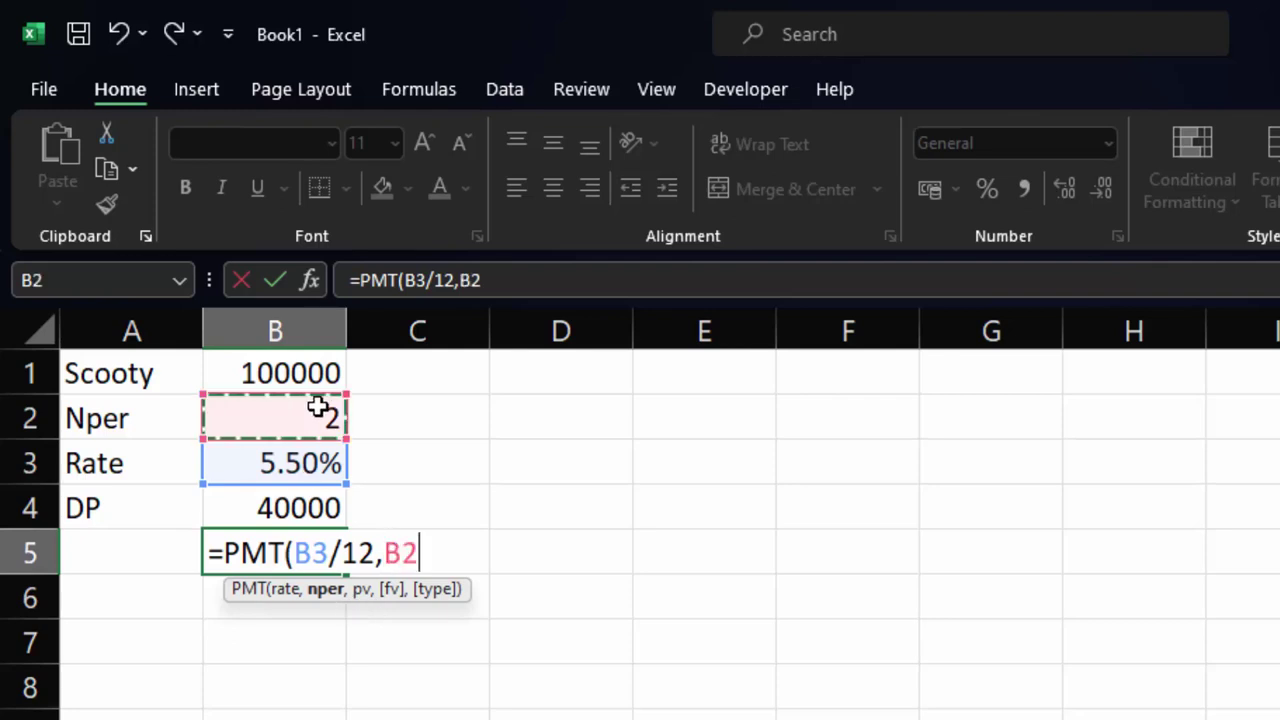
pyautogui.write('*12')
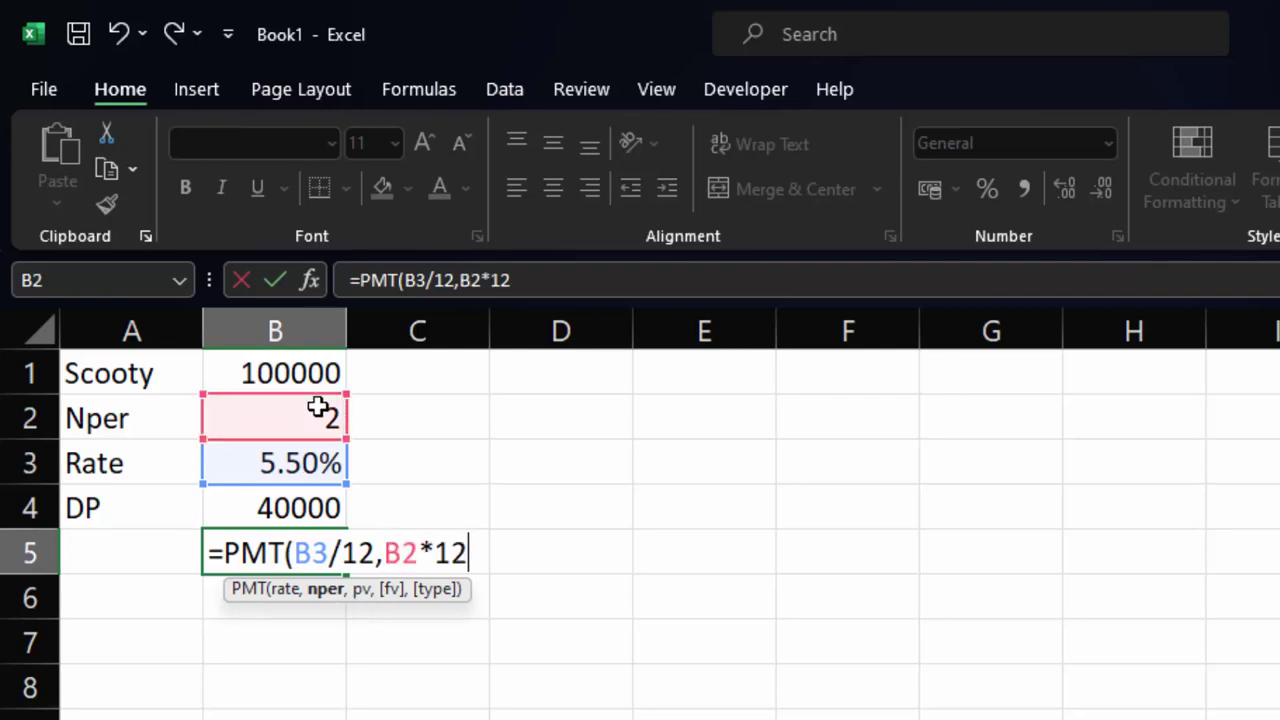
pyautogui.write(',')
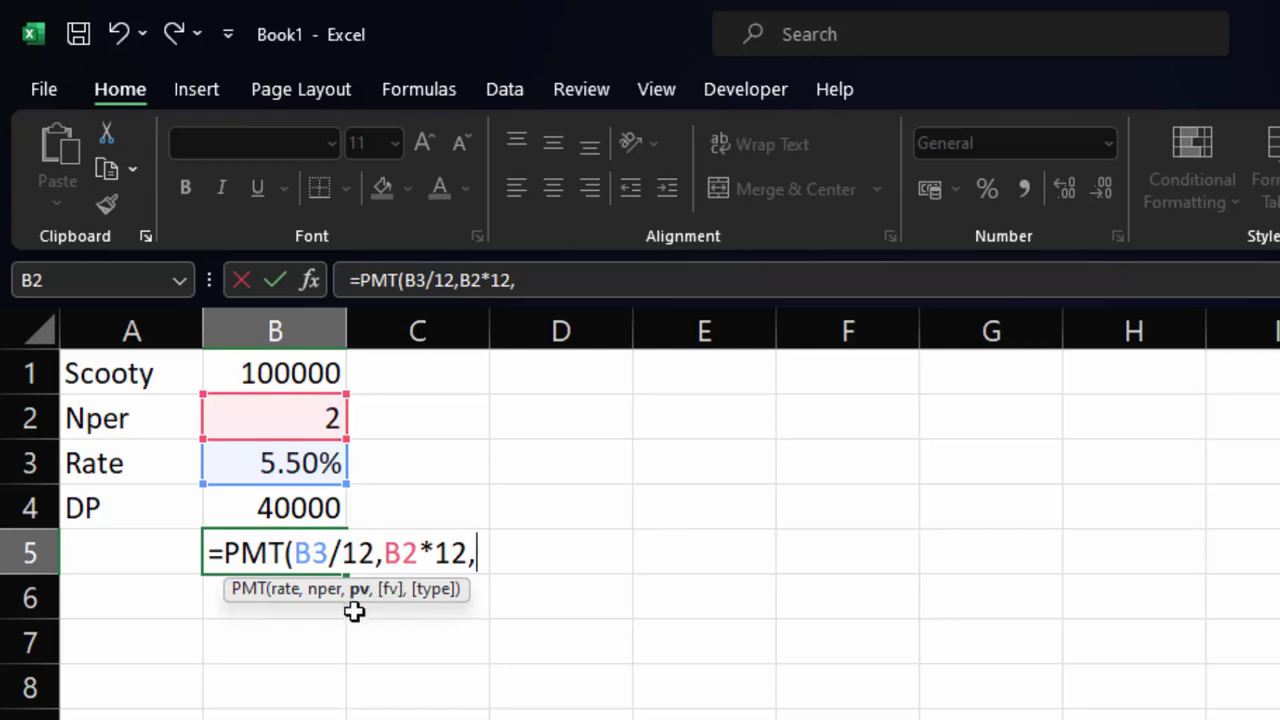
pyautogui.click(226, 366)
pyautogui.write('-')
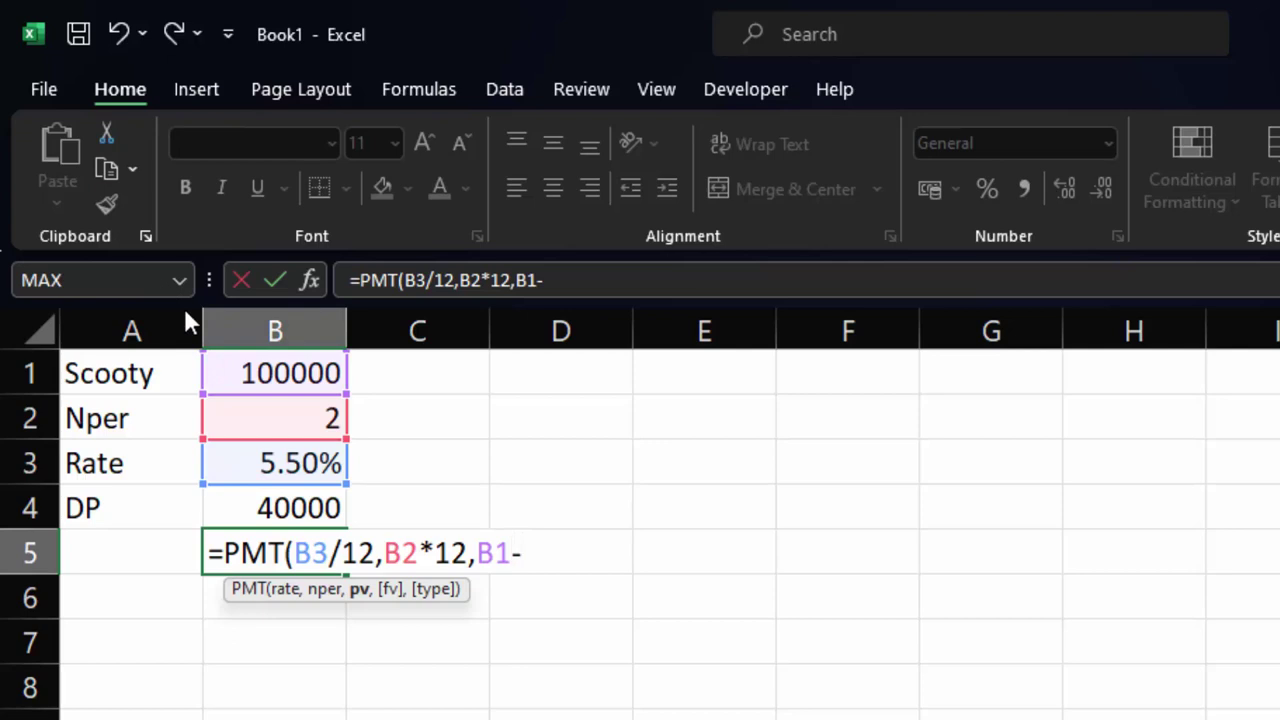
pyautogui.click(291, 507)
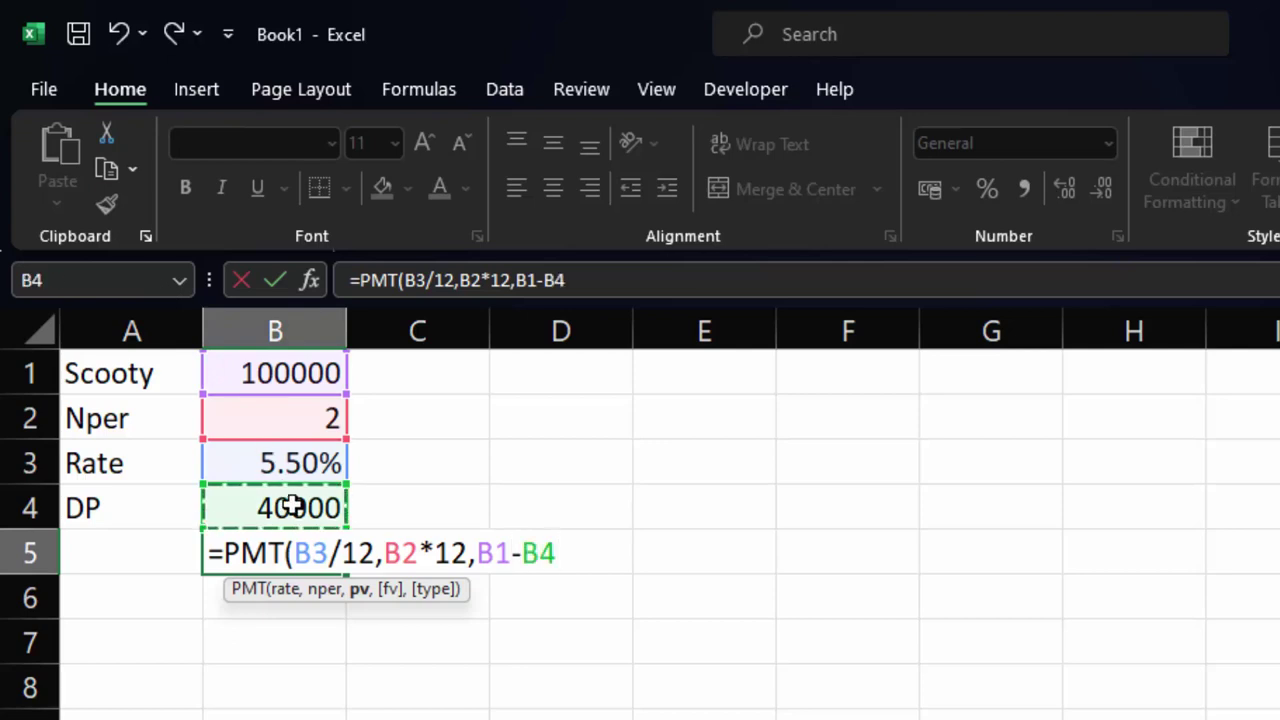
pyautogui.write(',0)')
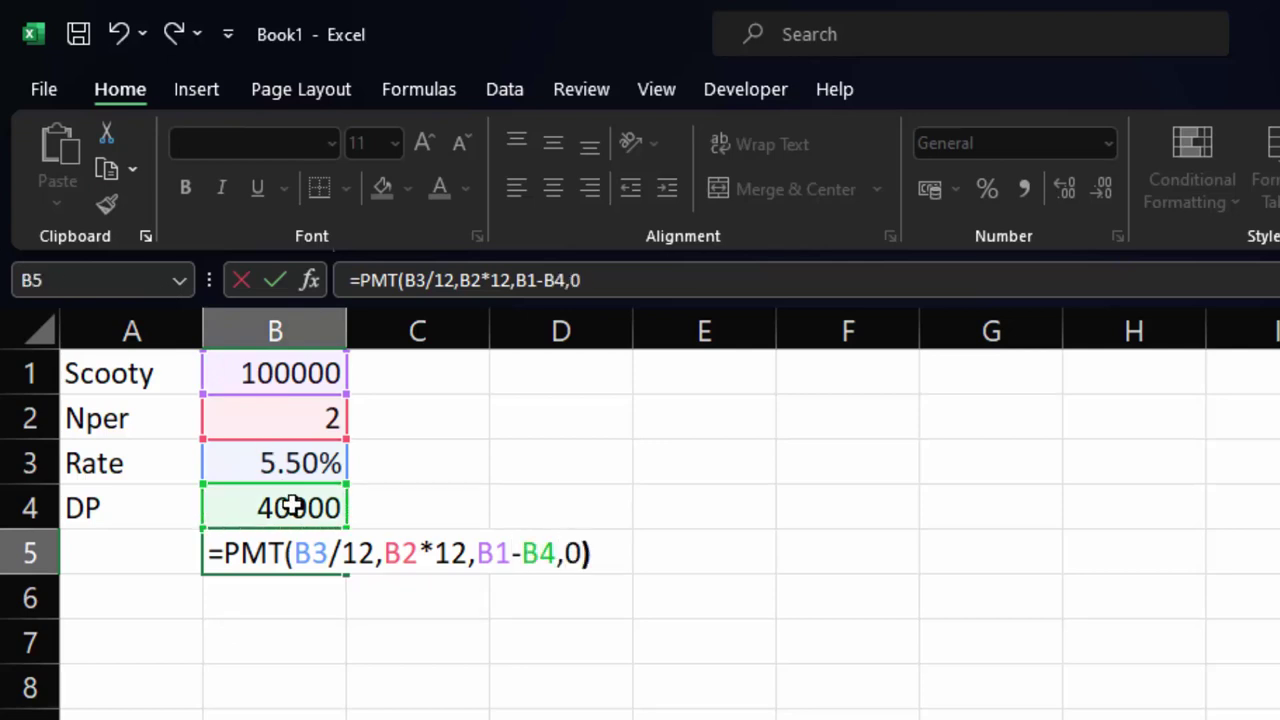
pyautogui.press('Return')
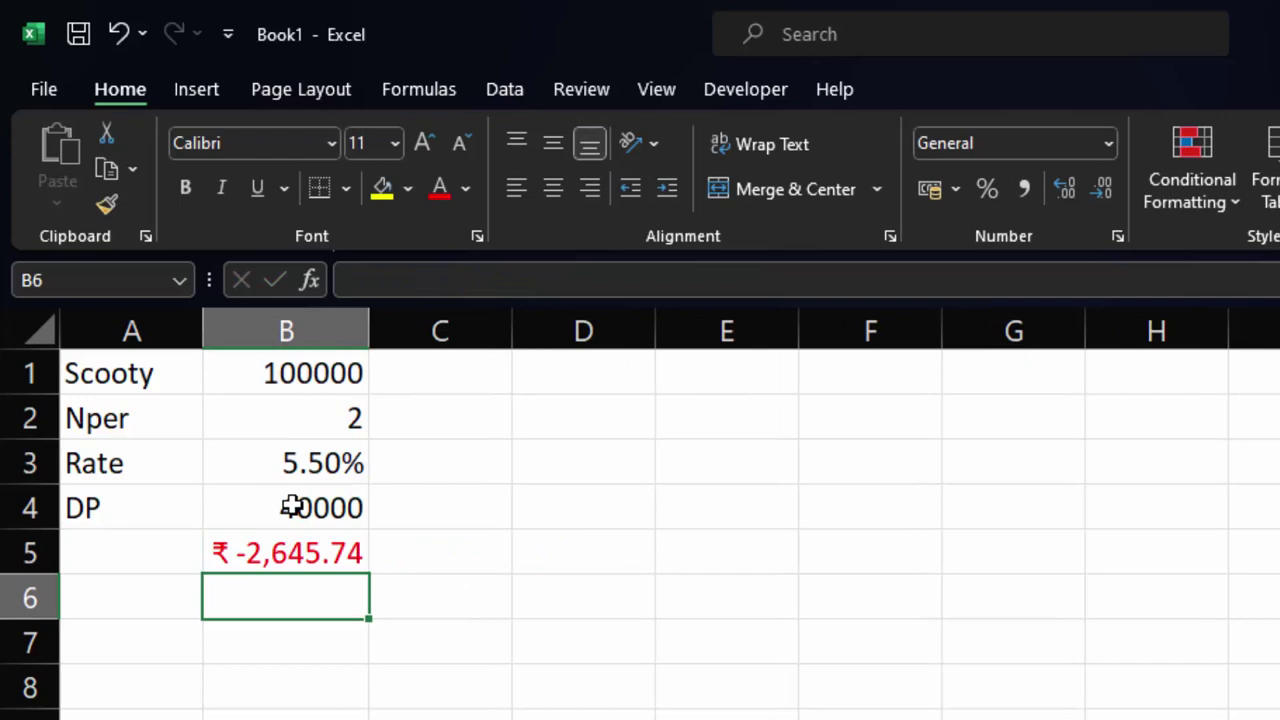
pyautogui.click(334, 552)
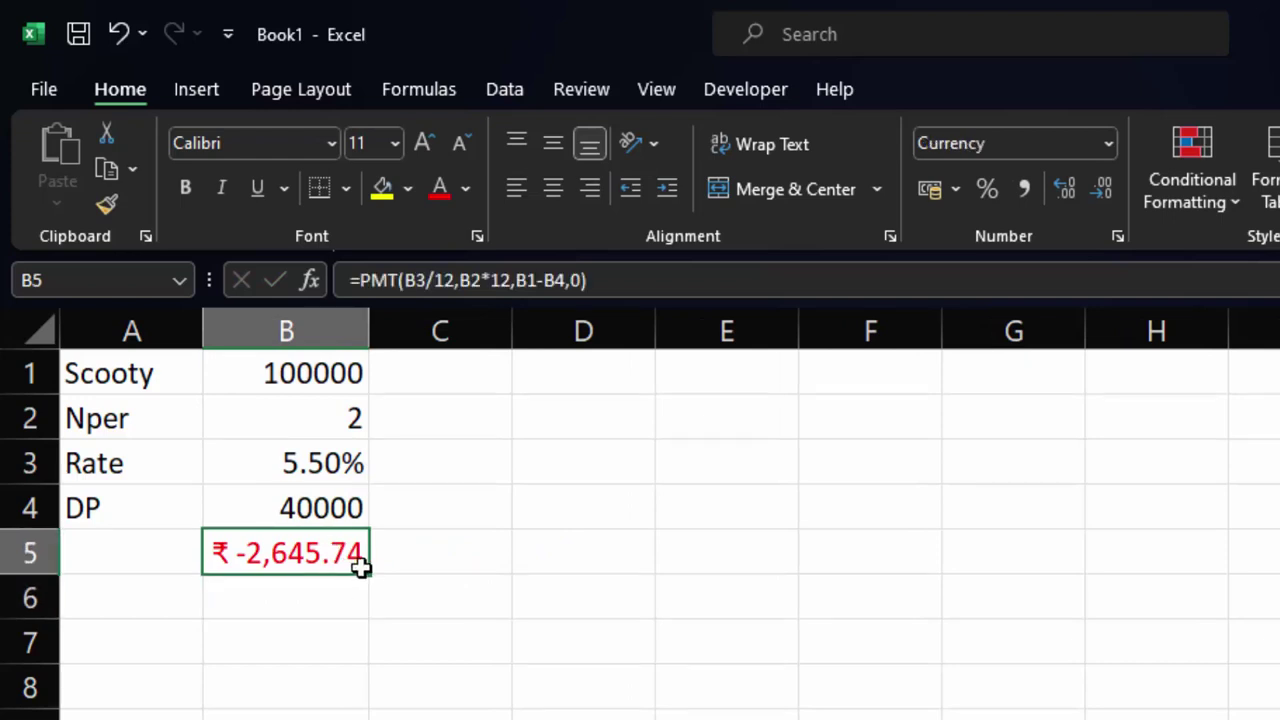